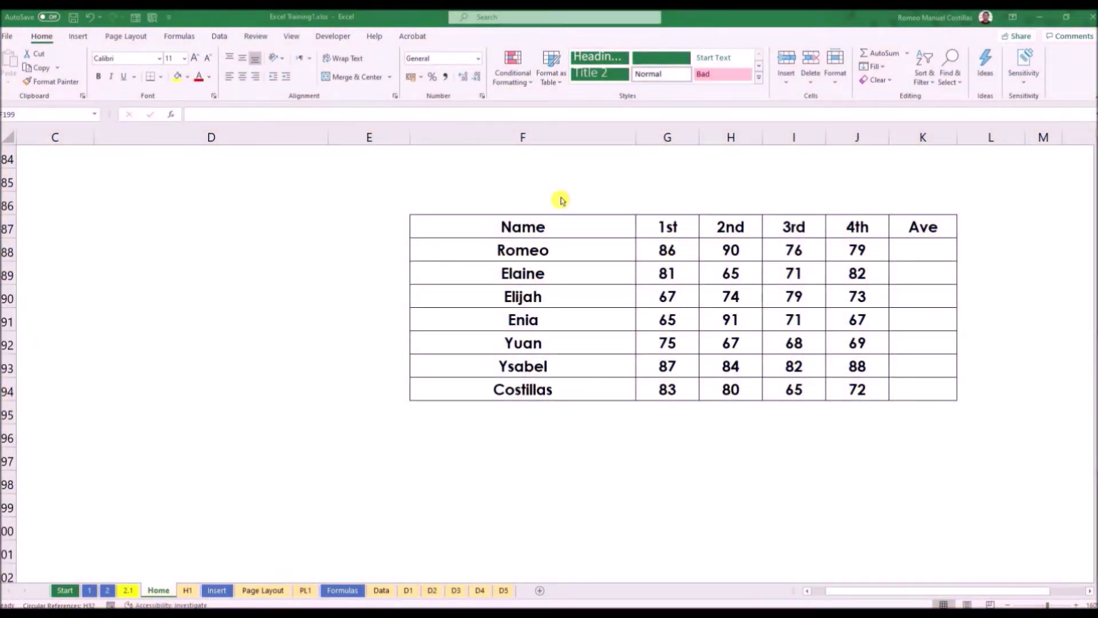
# - Format the grades range F187:K194 as a table with headers, using the light blue style with a solid header row
pyautogui.moveTo(589, 225); pyautogui.dragTo(912, 378)
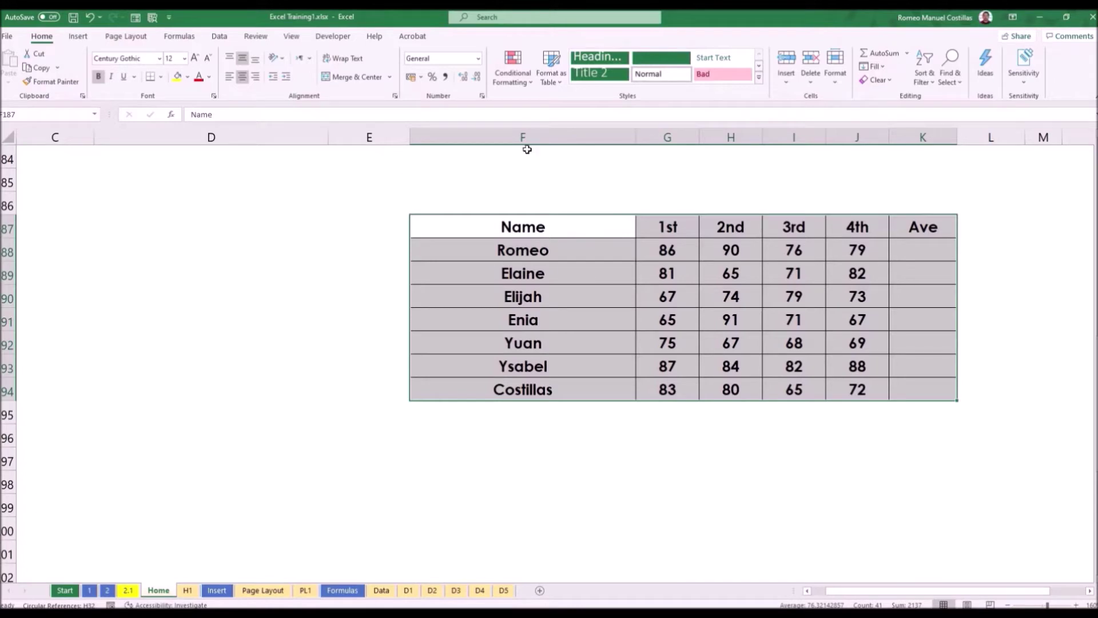
pyautogui.moveTo(571, 218); pyautogui.dragTo(933, 390)
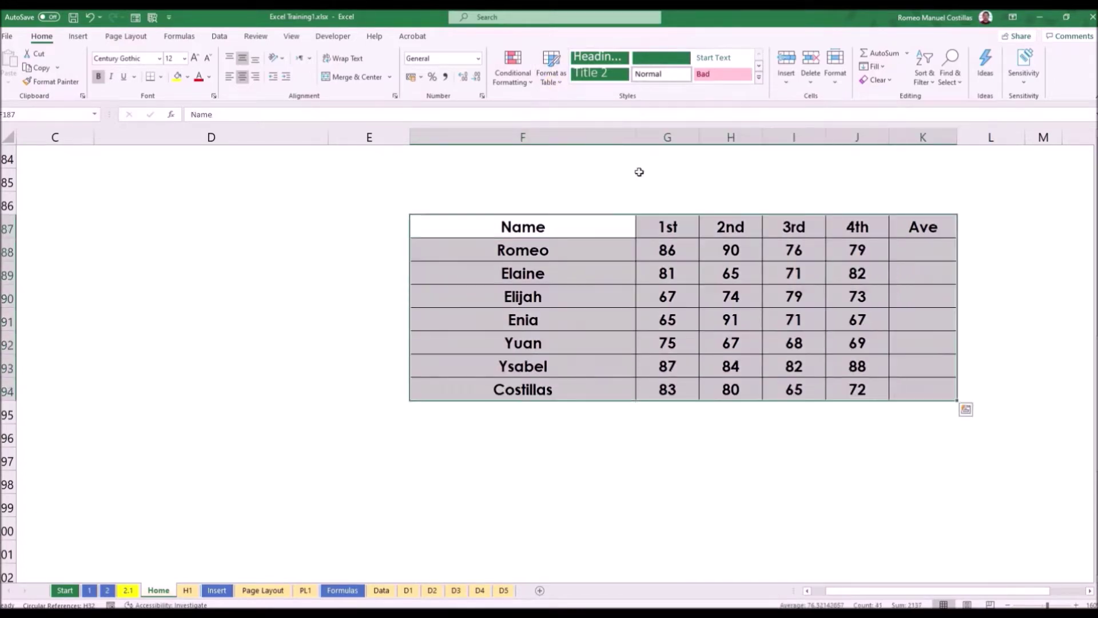
pyautogui.click(513, 77)
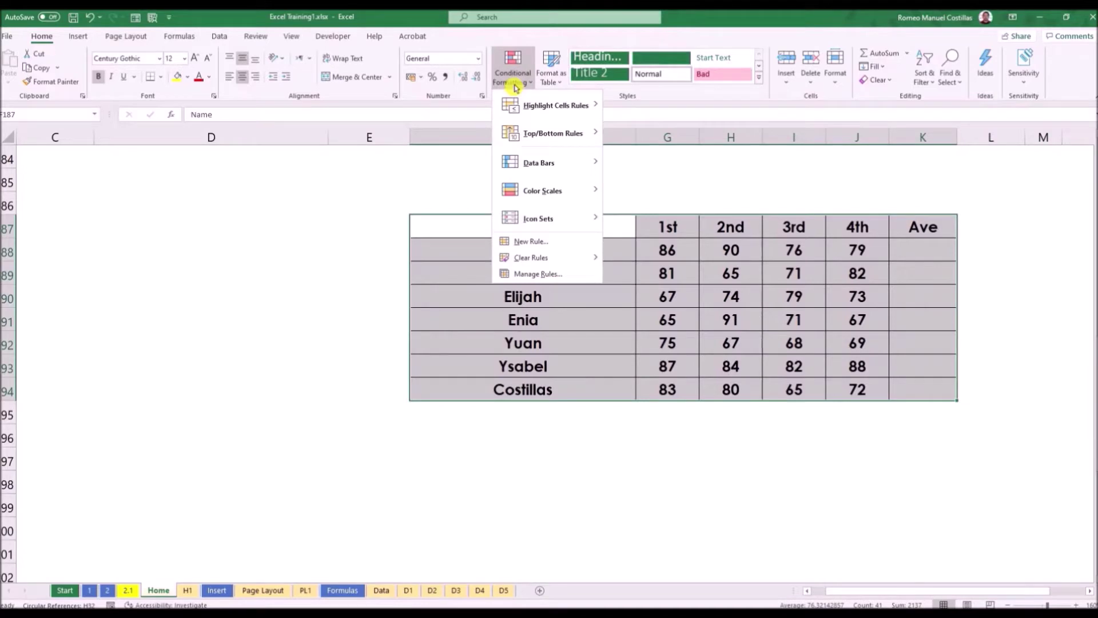
pyautogui.click(552, 68)
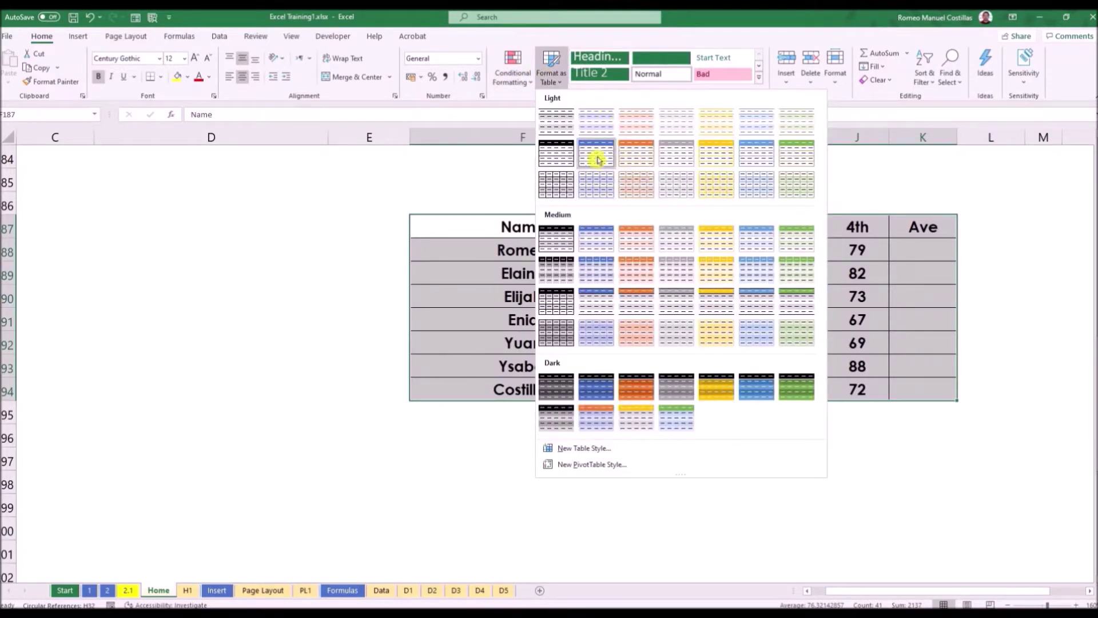
pyautogui.click(597, 160)
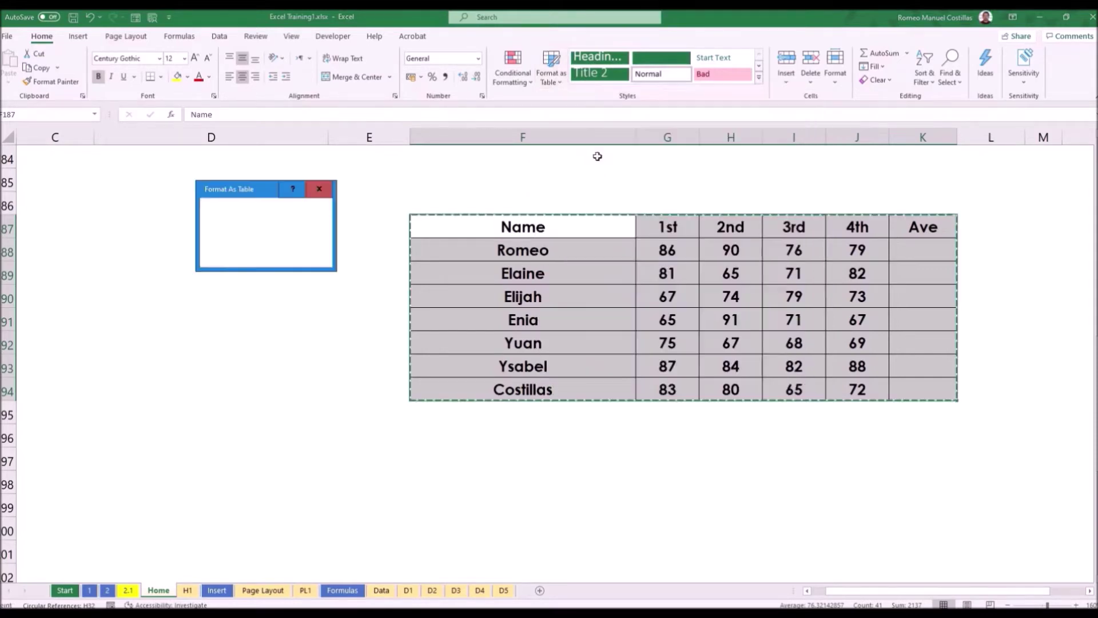
pyautogui.click(257, 255)
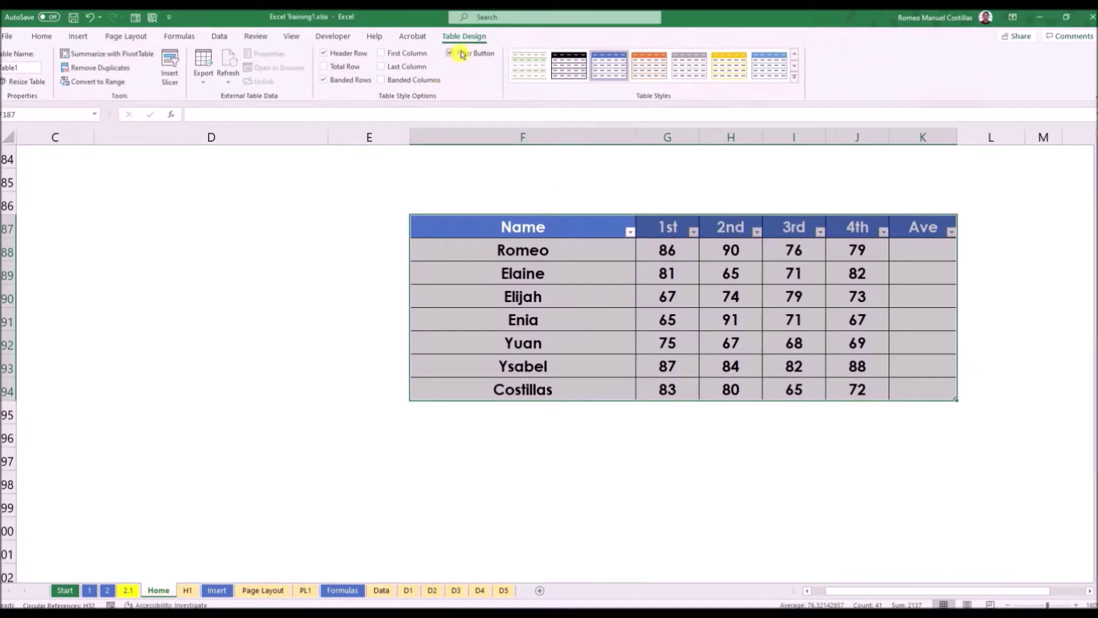
# - Change the grades table to the blue medium style with a solid header and shaded banded rows
pyautogui.click(795, 82)
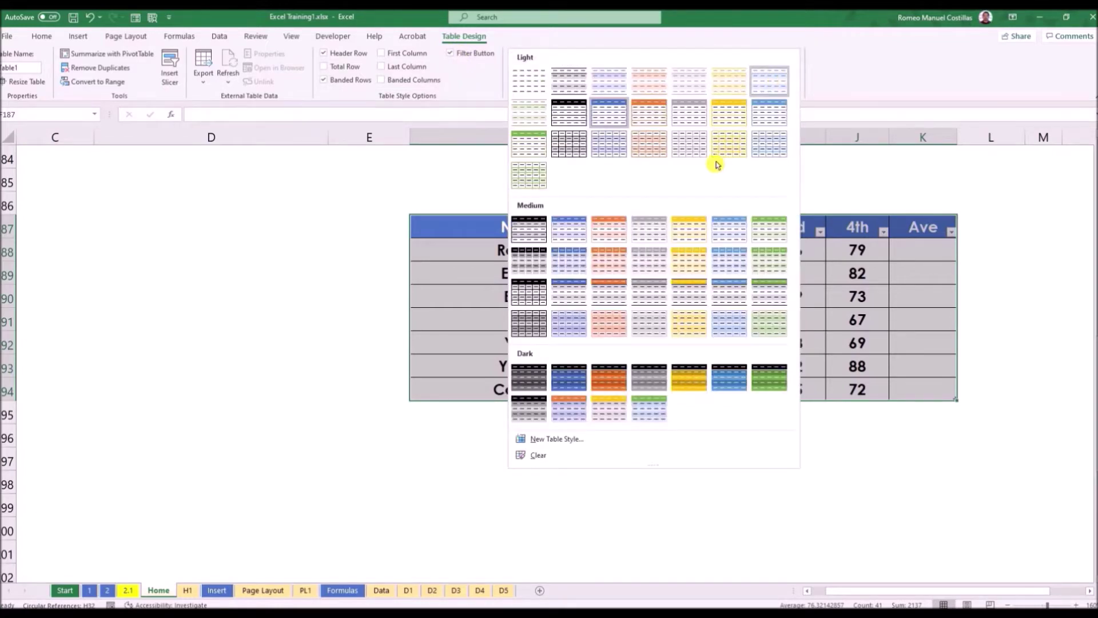
pyautogui.click(572, 261)
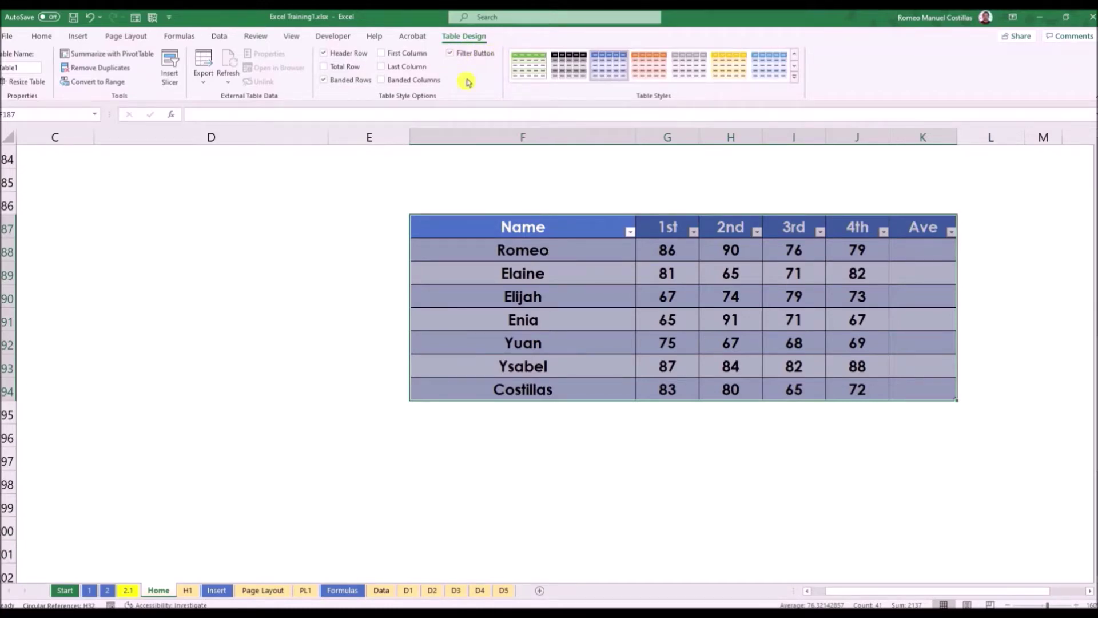
pyautogui.click(593, 249)
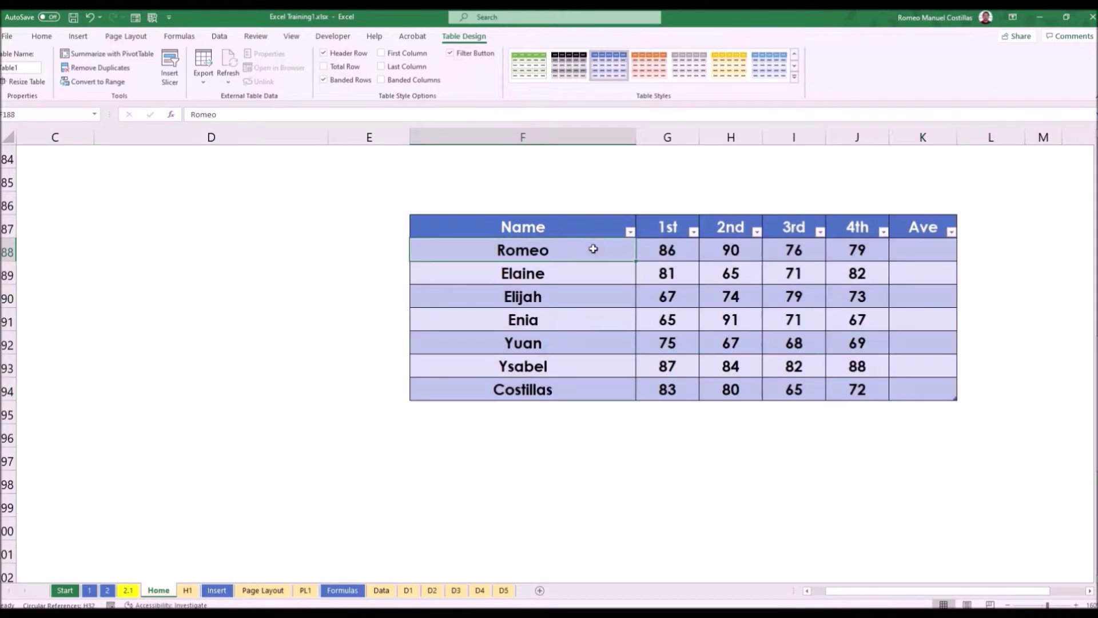
# - Enter =AVERAGE(Table1[@[1st]:[4th]]) in the first cell of the Ave column to average each student's four grades
pyautogui.click(915, 245)
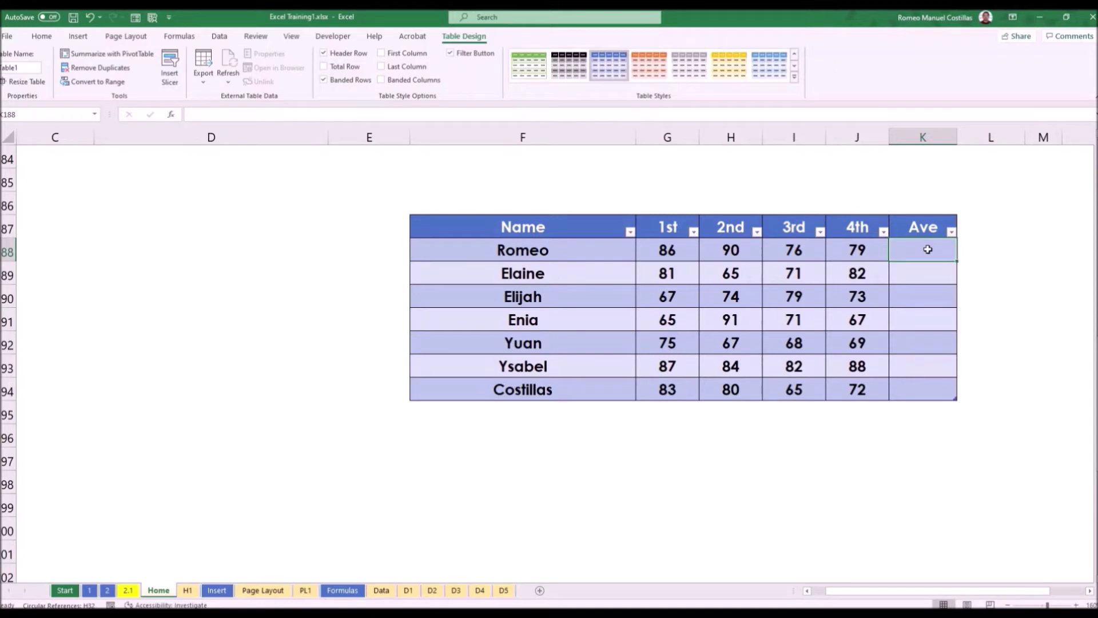
pyautogui.write('=a')
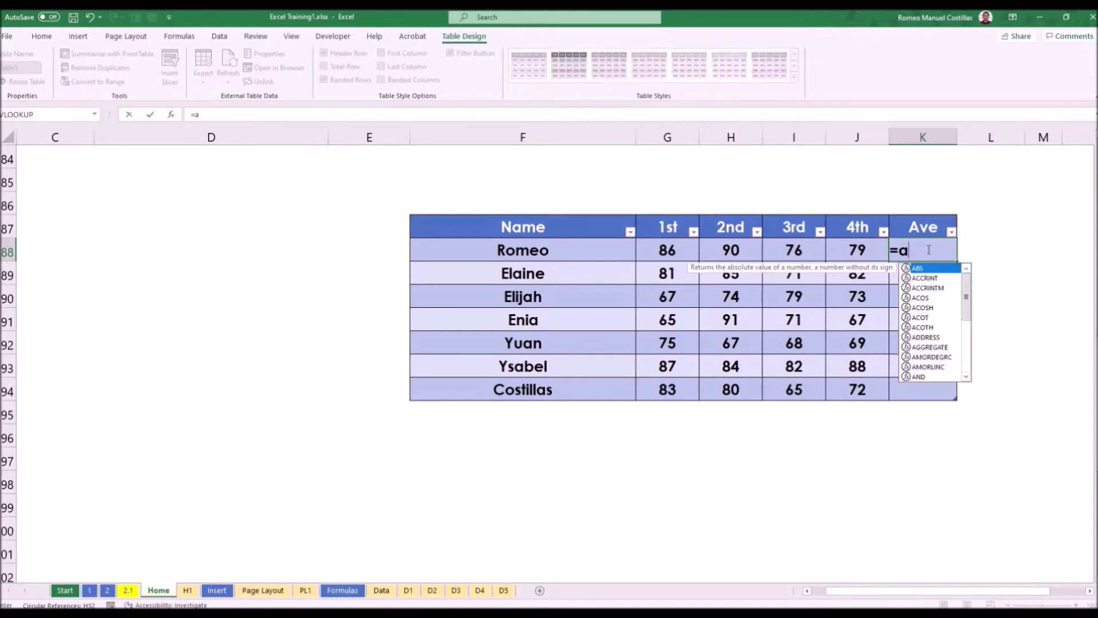
pyautogui.write('verage')
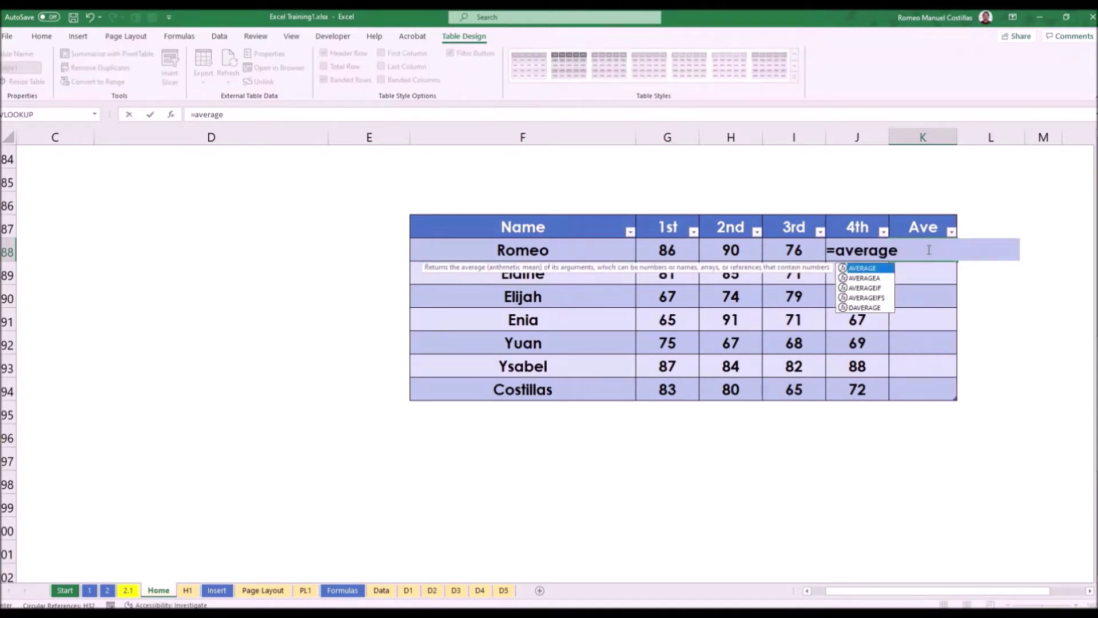
pyautogui.press('Tab')
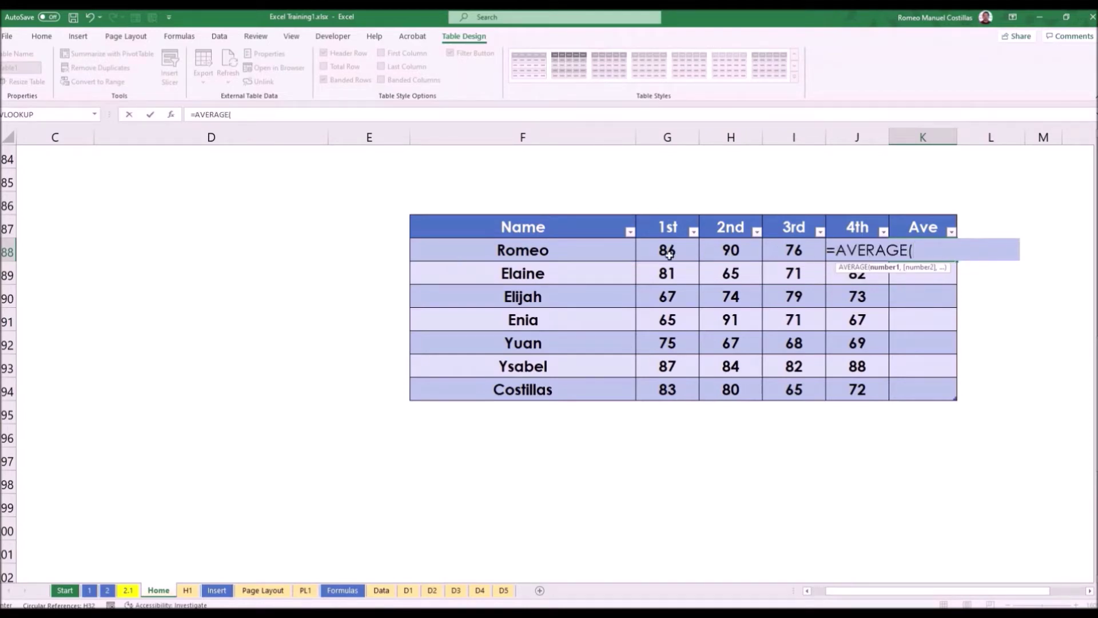
pyautogui.moveTo(670, 255); pyautogui.dragTo(839, 252)
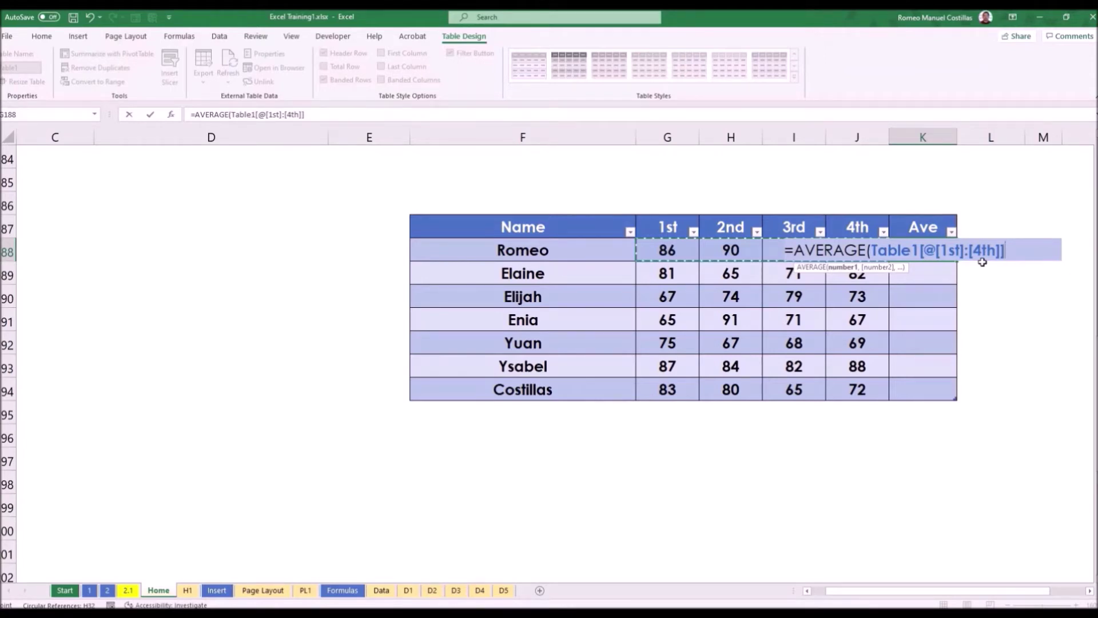
pyautogui.press('Return')
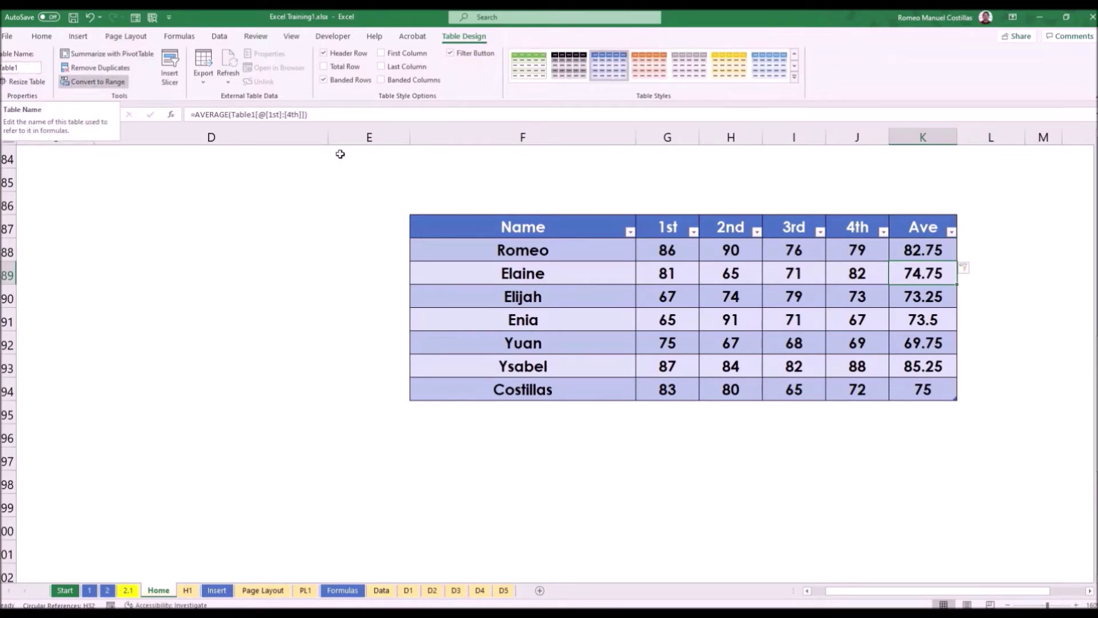
# - Examine the average formulas in the first and last rows of the Ave column and the table reference they use
pyautogui.click(926, 251)
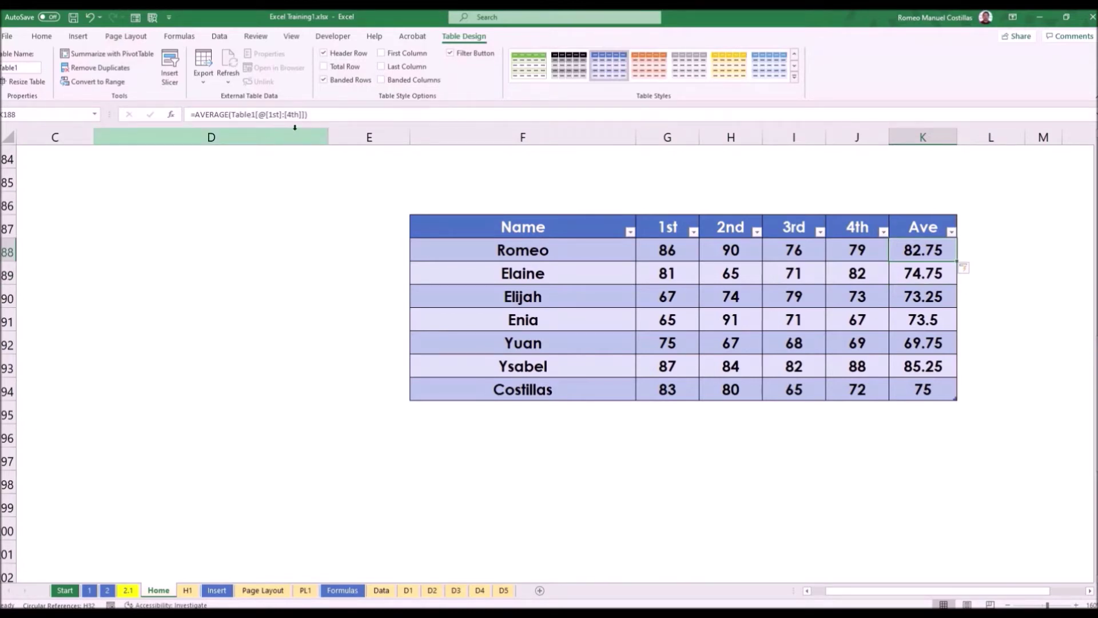
pyautogui.press('F2')
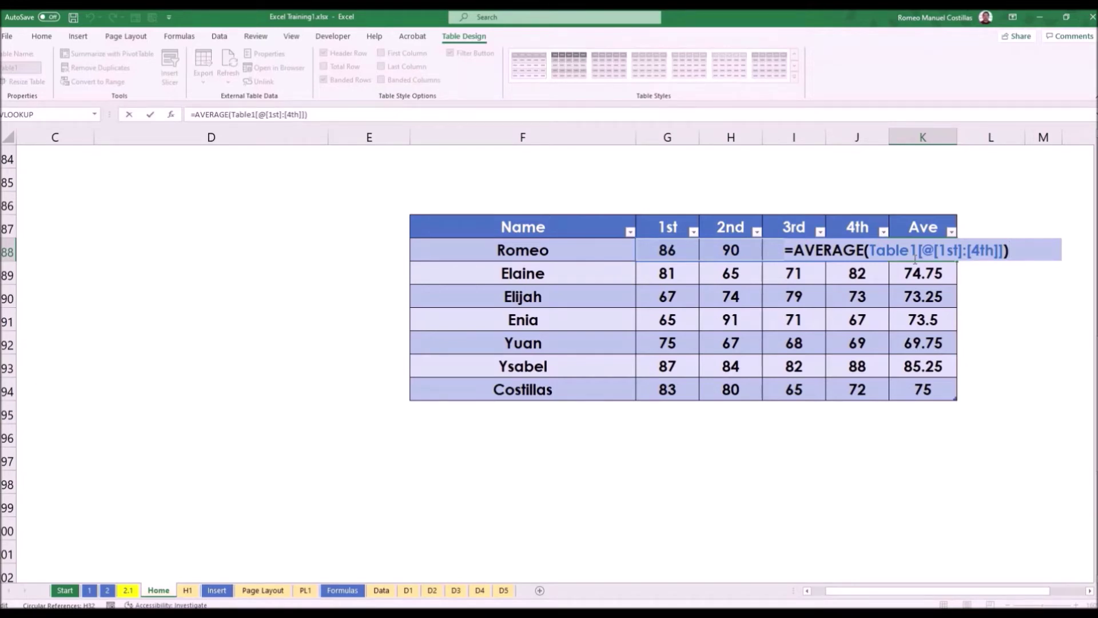
pyautogui.press('Return')
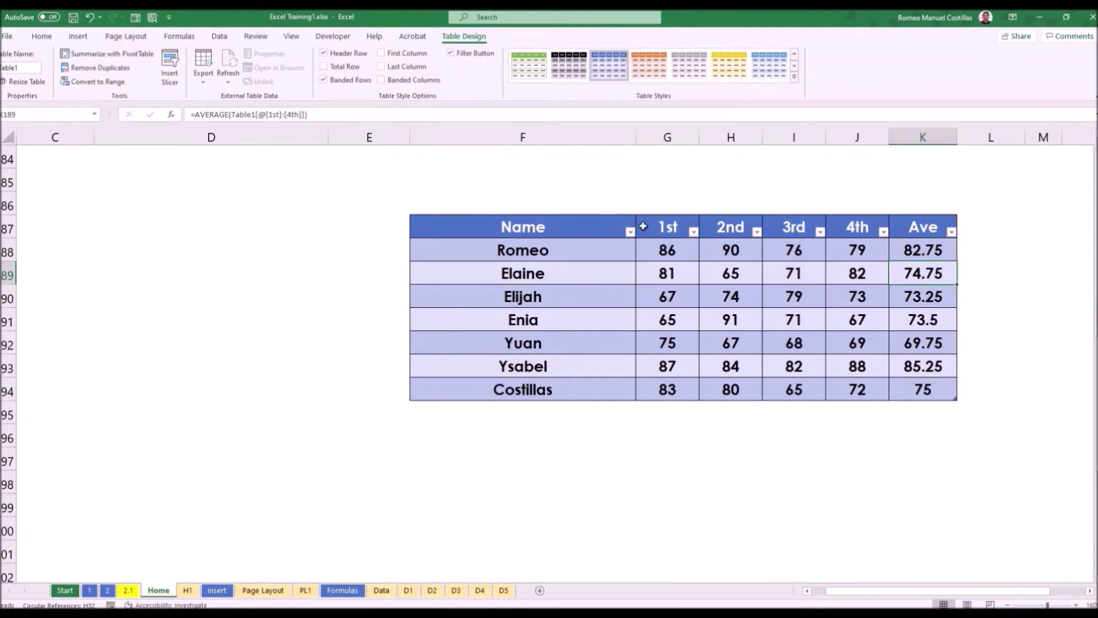
pyautogui.click(933, 388)
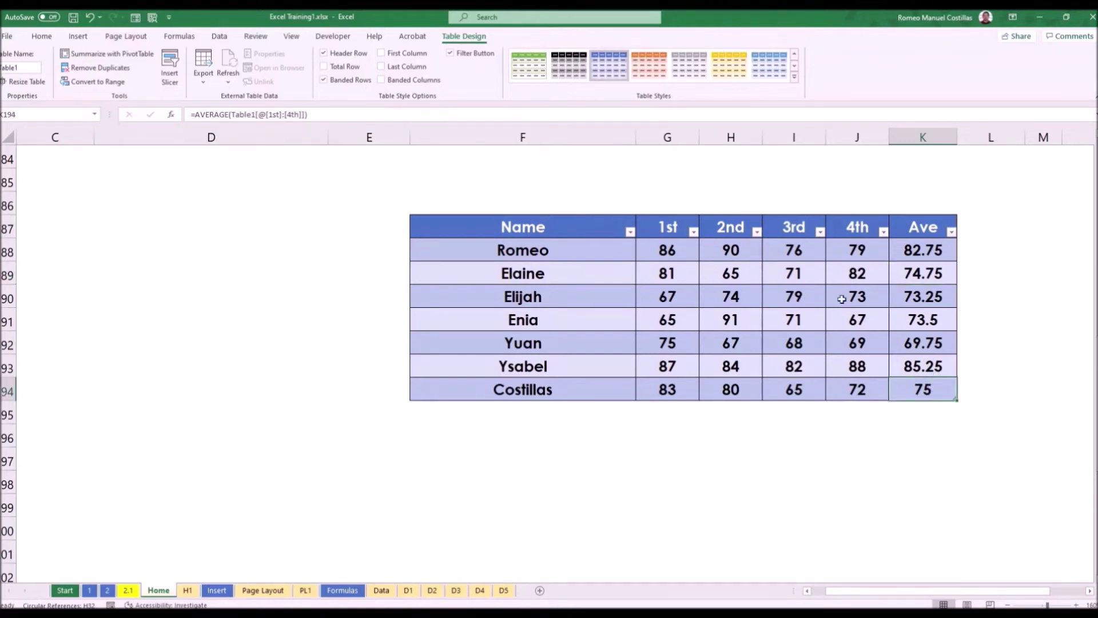
pyautogui.click(930, 375)
pyautogui.click(930, 384)
pyautogui.click(927, 367)
pyautogui.click(927, 387)
# - Rename the table as tbl_test and check the table reference in the first Ave formula
pyautogui.click(21, 67)
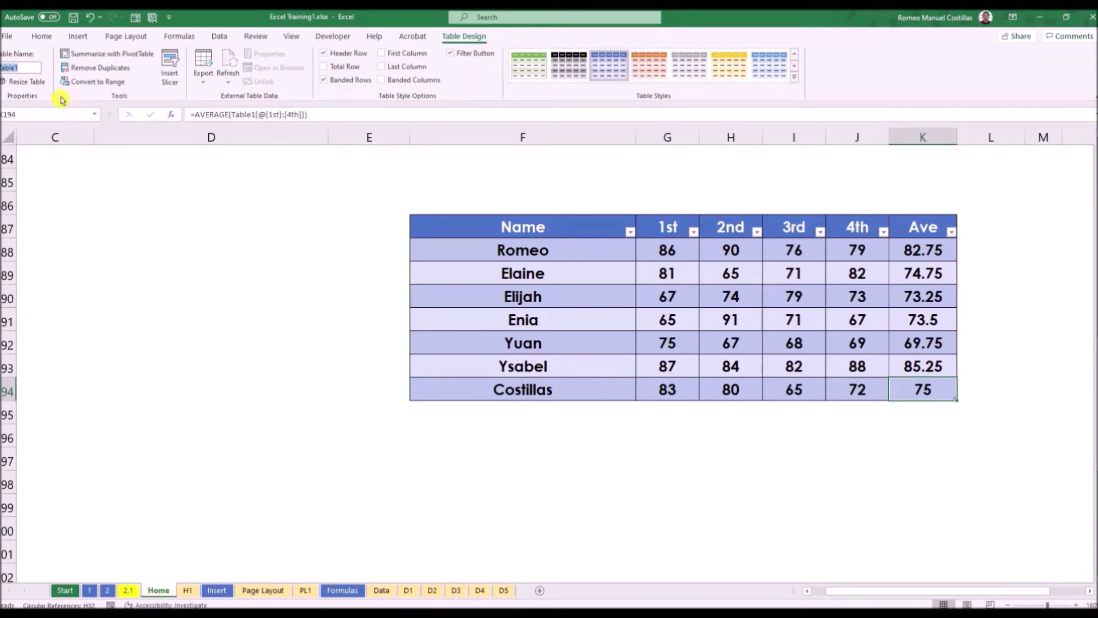
pyautogui.press('BackSpace')
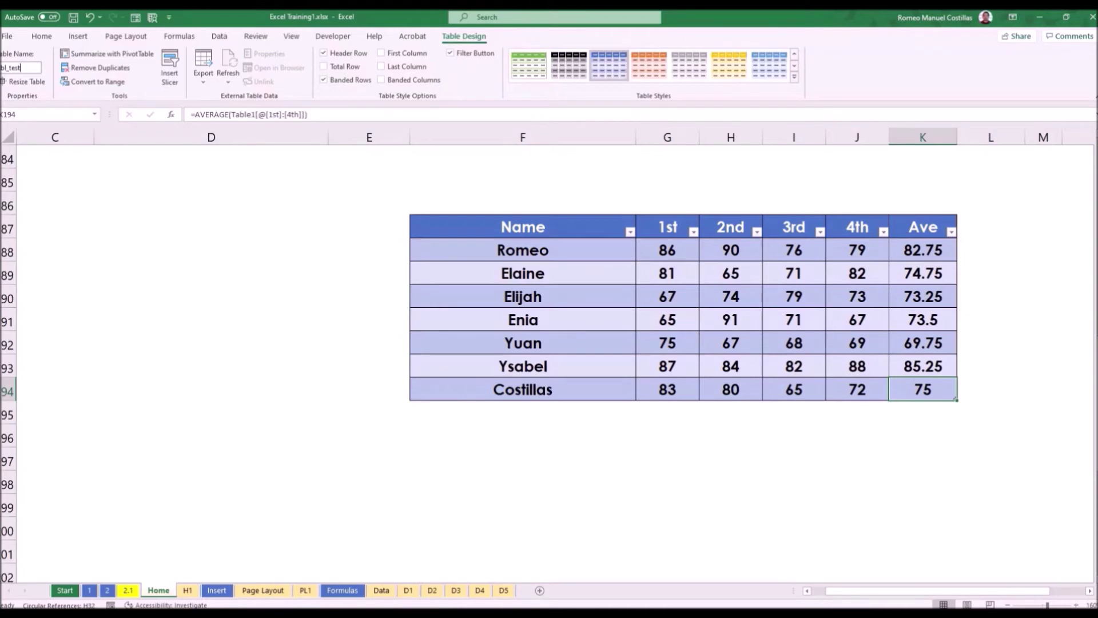
pyautogui.press('Return')
pyautogui.click(918, 245)
pyautogui.press('F2')
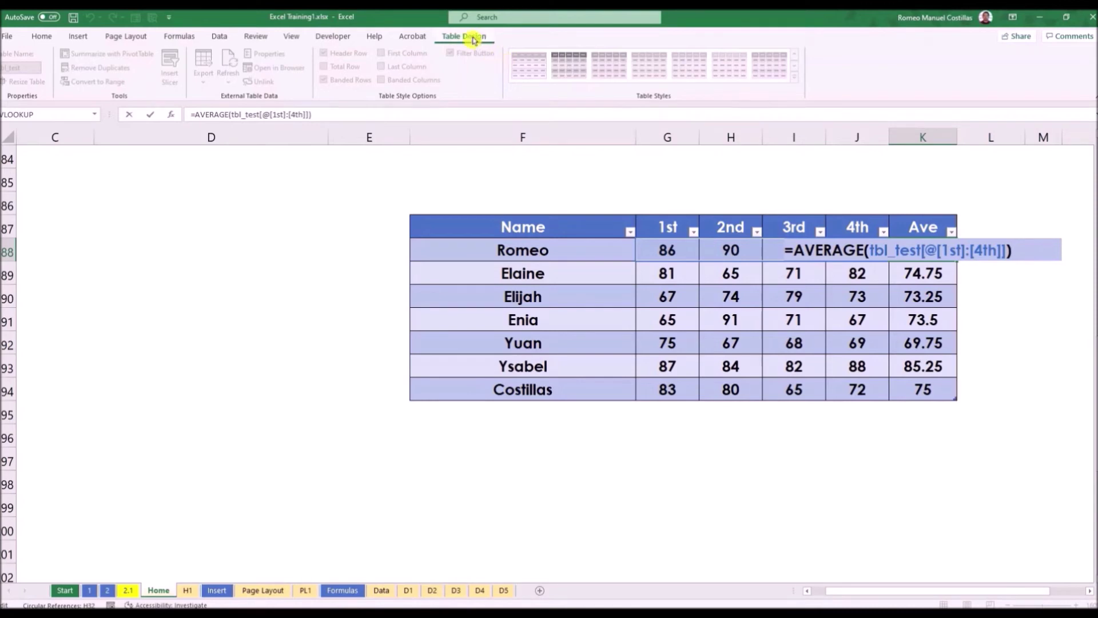
pyautogui.press('Escape')
# - Try the Total Row, Last Column and First Column style options on the table and switch each one back off
pyautogui.click(409, 83)
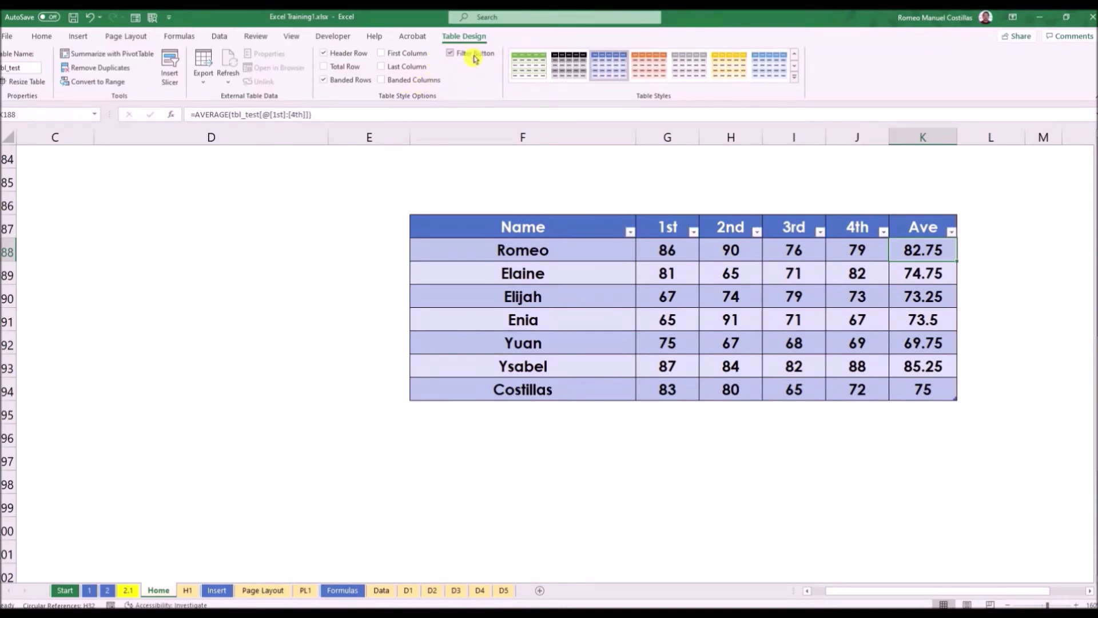
pyautogui.click(354, 70)
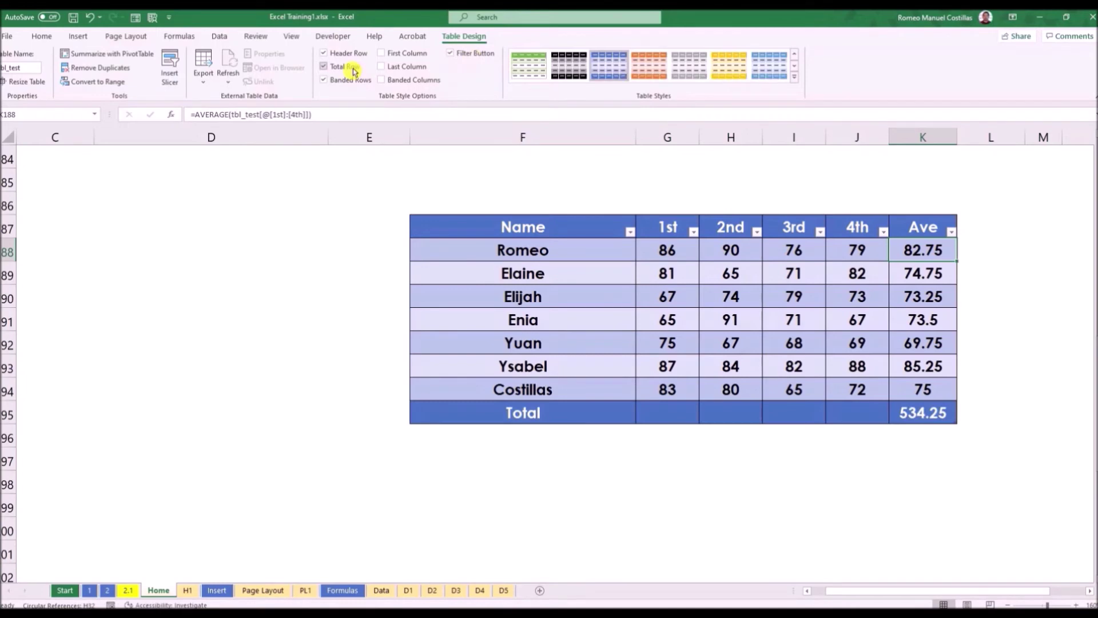
pyautogui.click(354, 71)
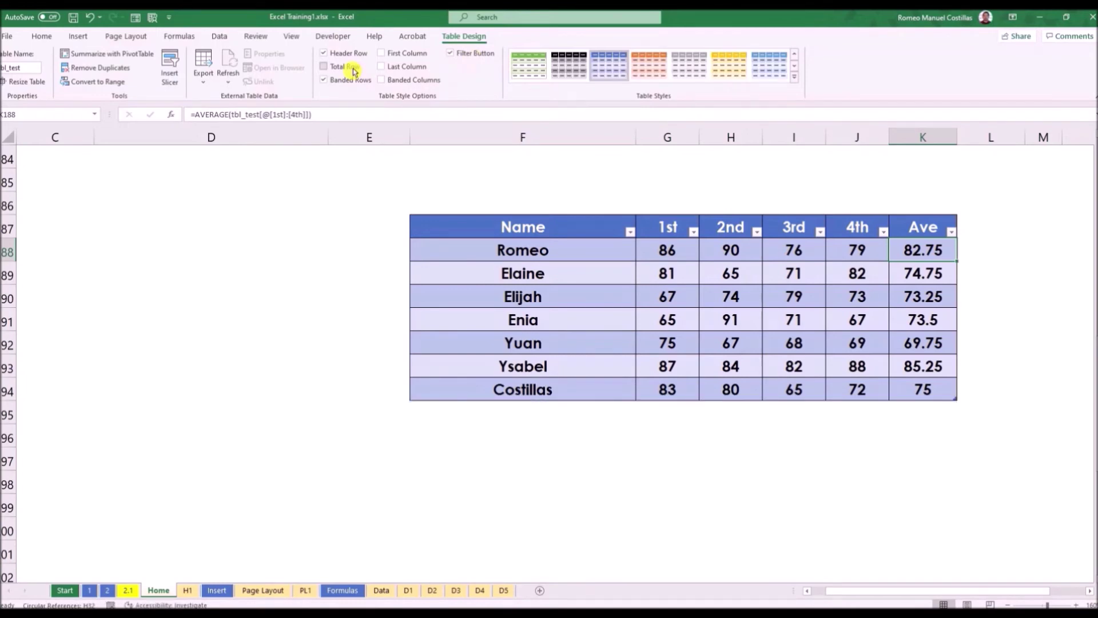
pyautogui.click(407, 68)
pyautogui.click(411, 69)
pyautogui.click(410, 55)
pyautogui.click(410, 54)
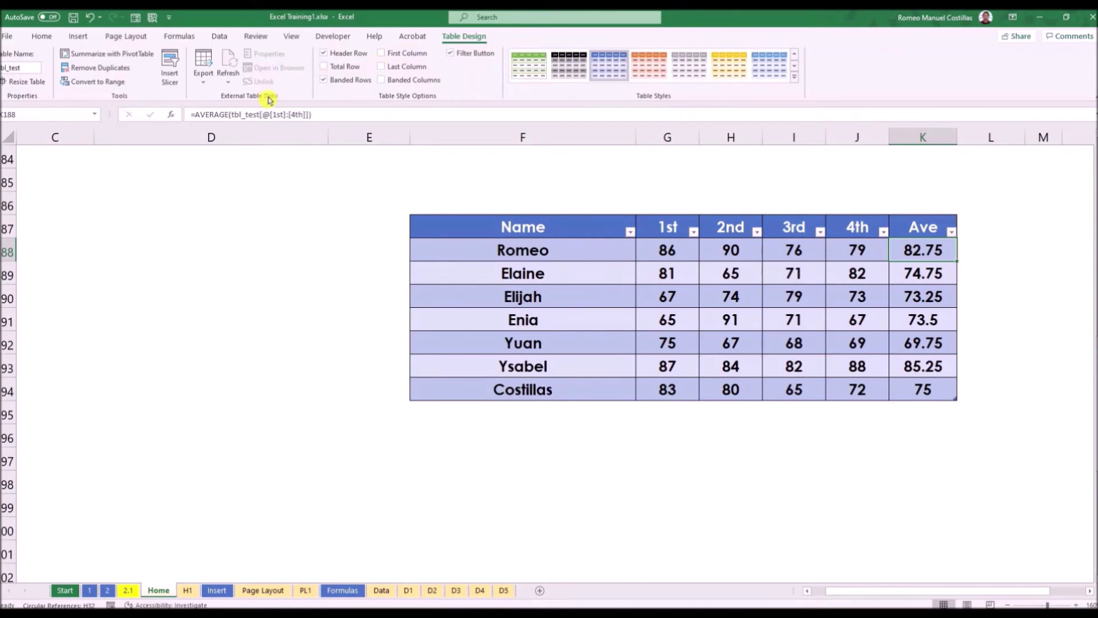
# - Insert a slicer for the Name column and place it in the empty area to the left of the table
pyautogui.click(171, 92)
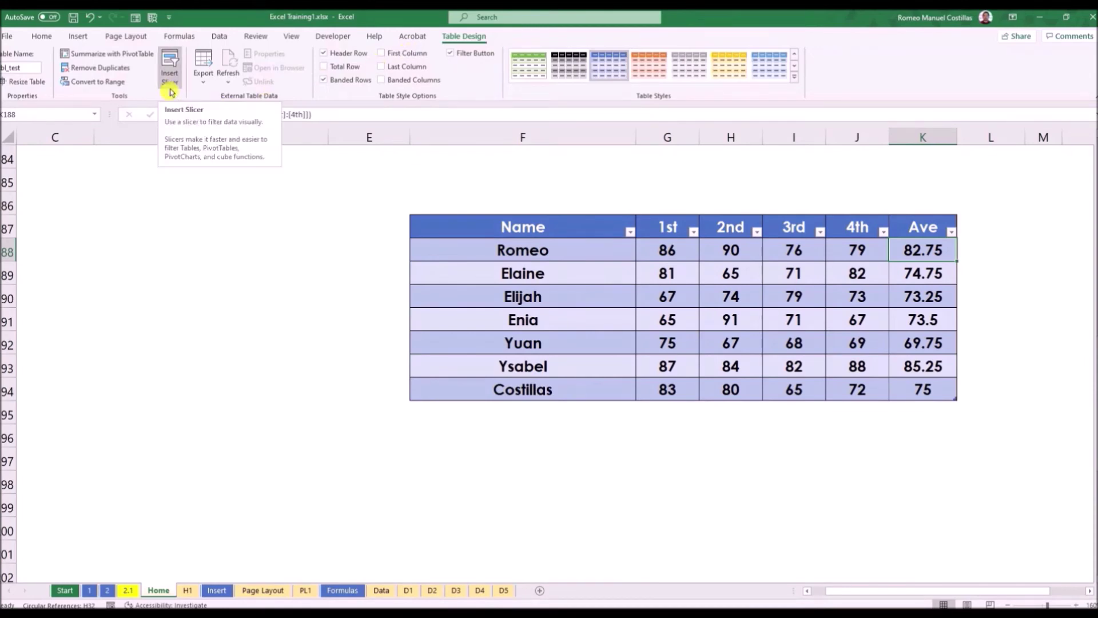
pyautogui.click(170, 85)
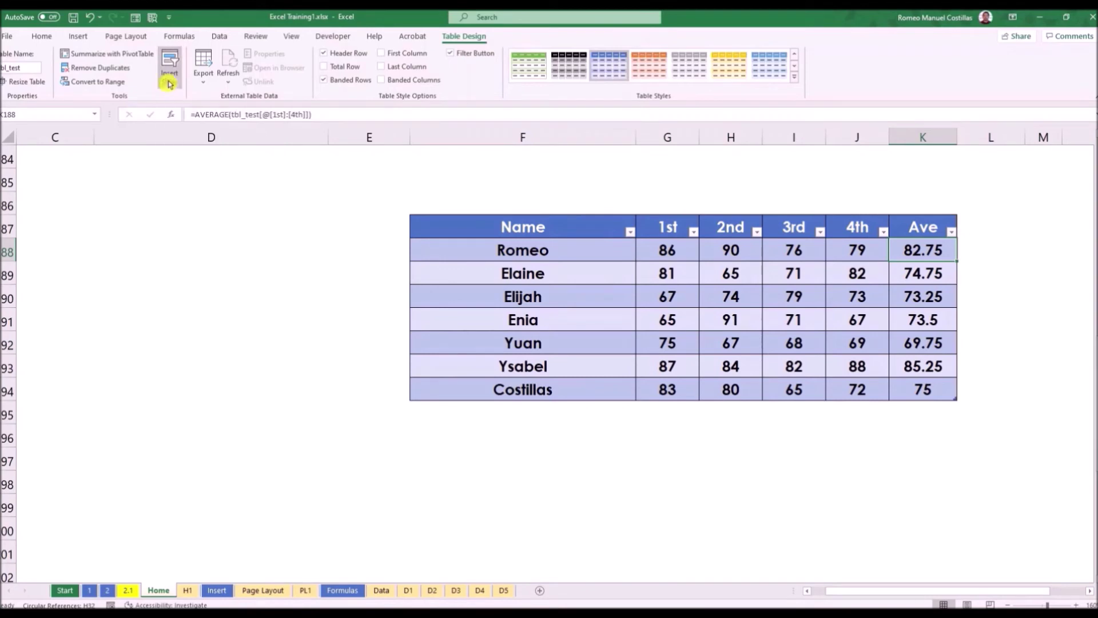
pyautogui.click(170, 85)
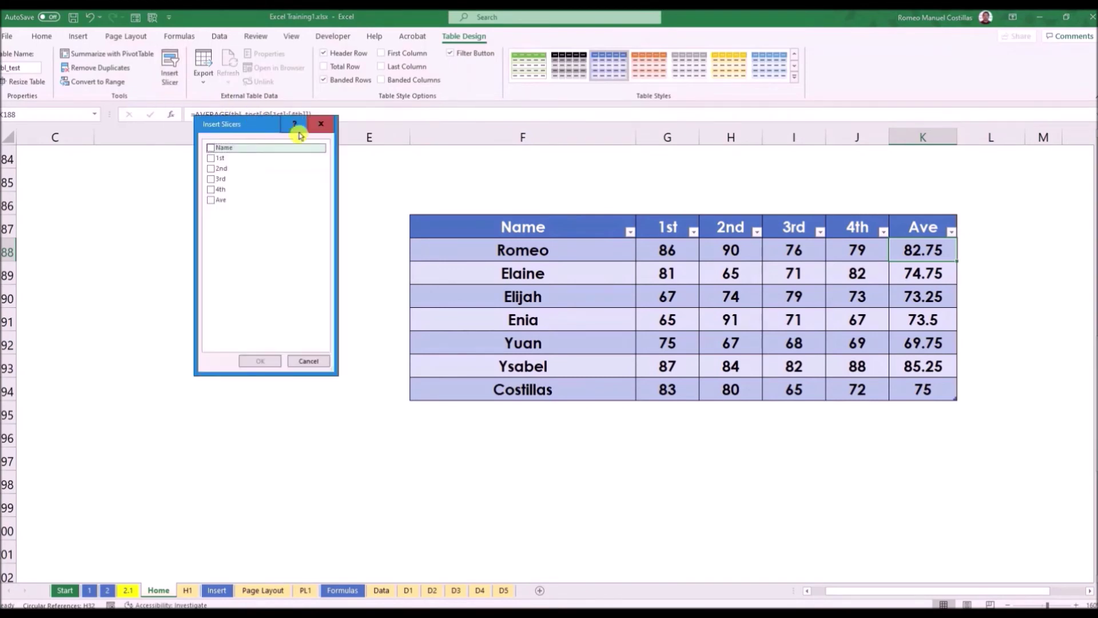
pyautogui.moveTo(260, 124); pyautogui.dragTo(265, 132)
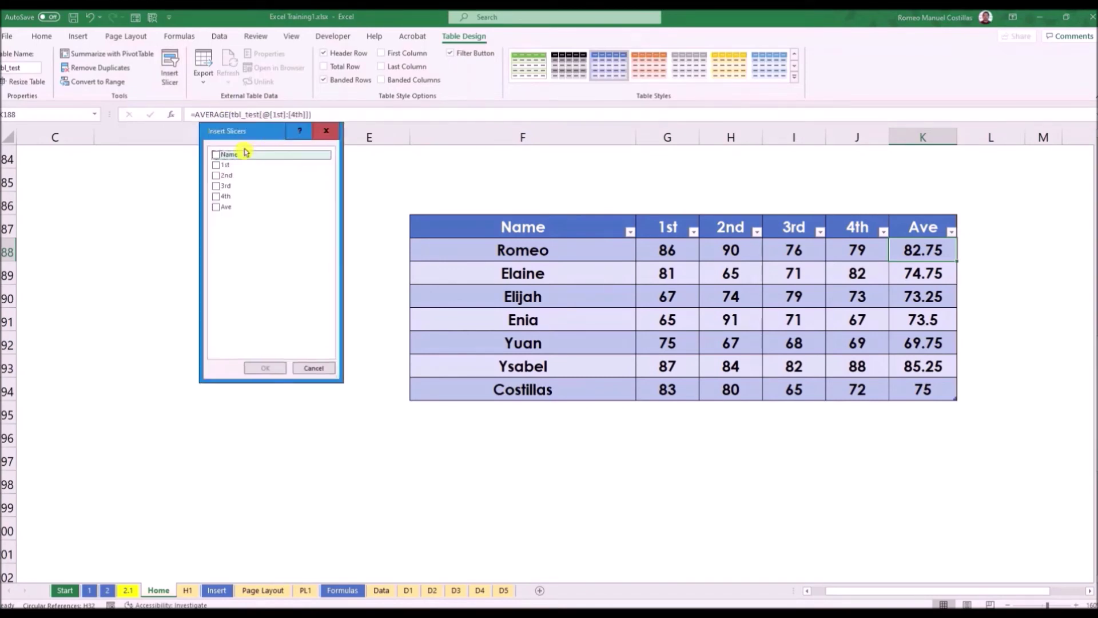
pyautogui.click(222, 155)
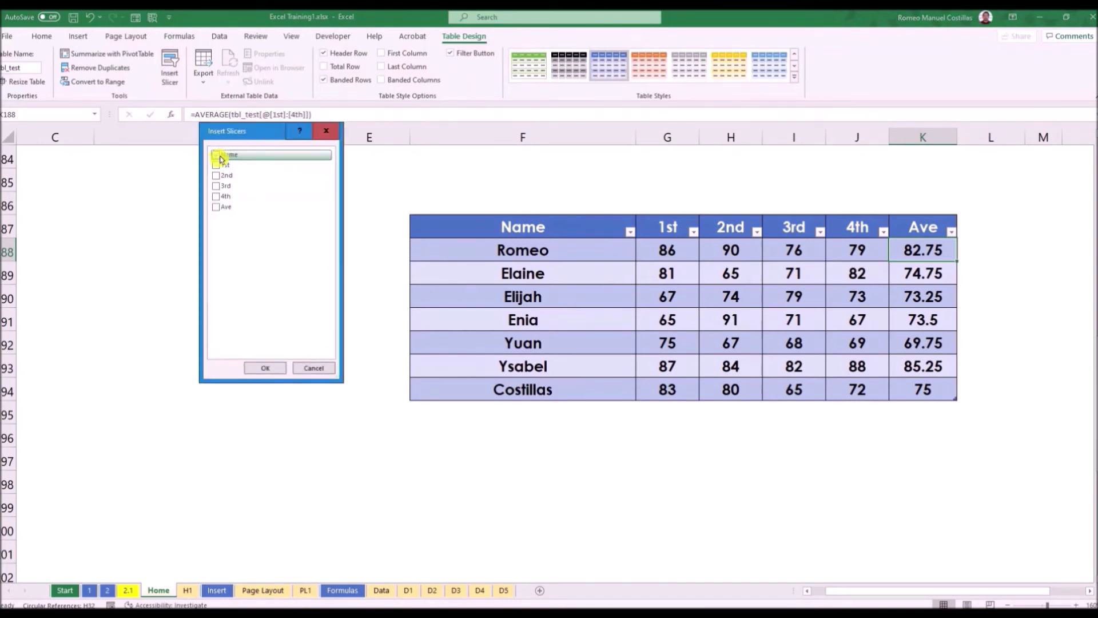
pyautogui.click(264, 370)
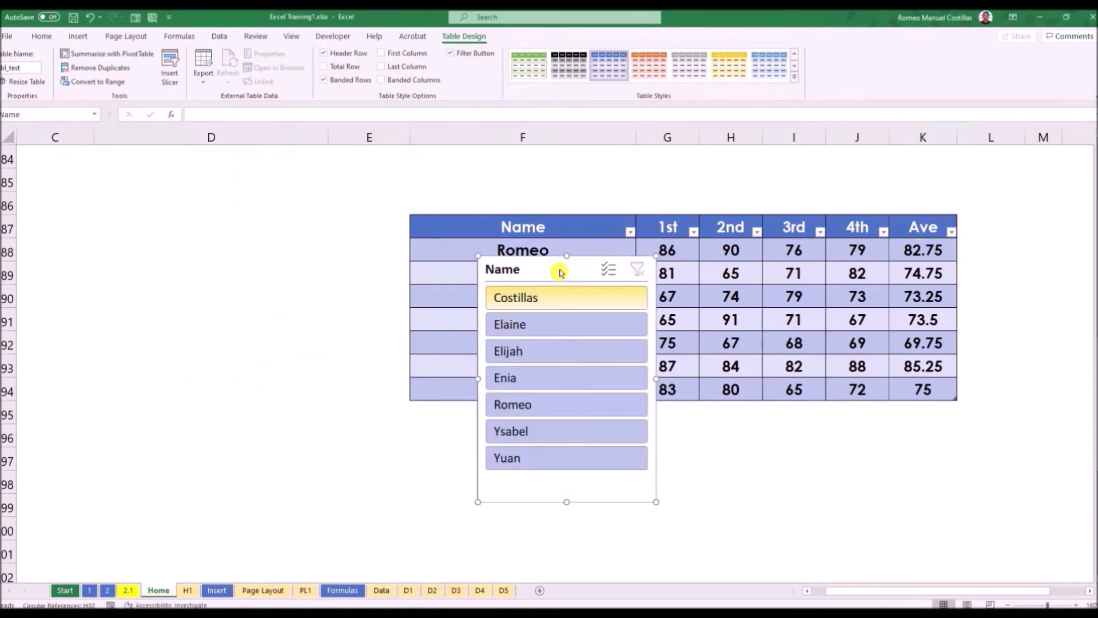
pyautogui.moveTo(510, 264); pyautogui.dragTo(267, 215)
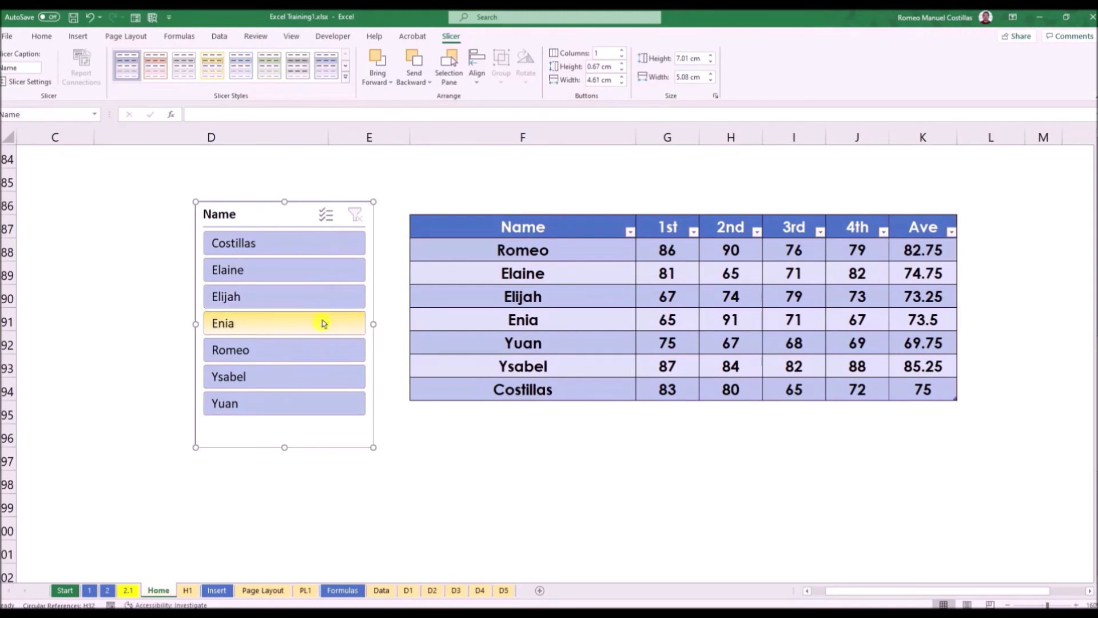
# - Filter the table to one student at a time using several different slicer names, finishing on the first name in the list
pyautogui.click(282, 250)
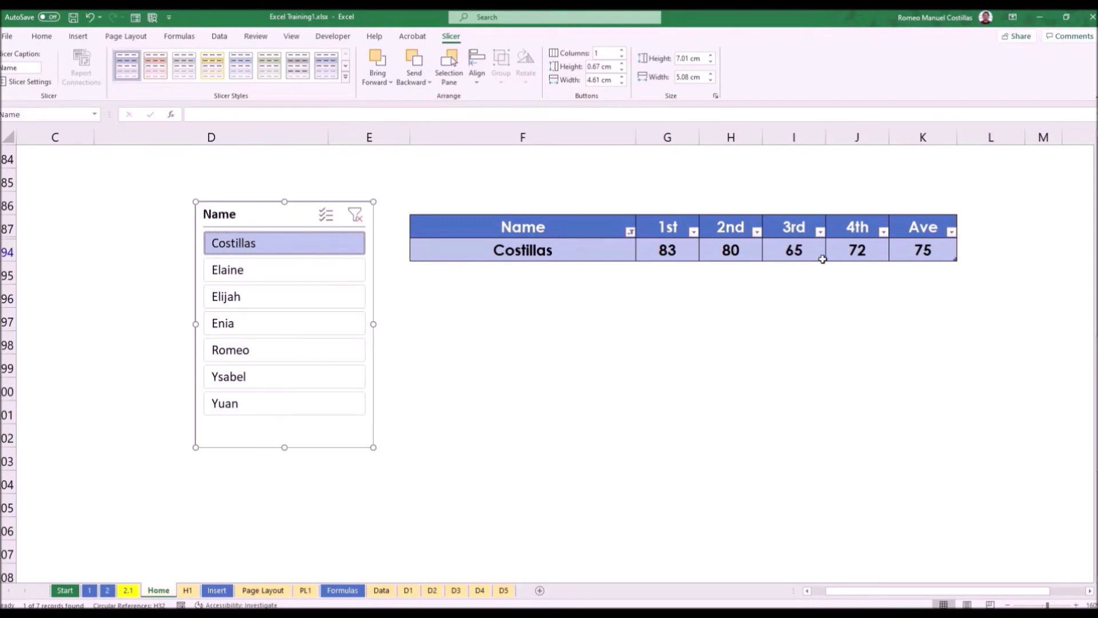
pyautogui.click(292, 354)
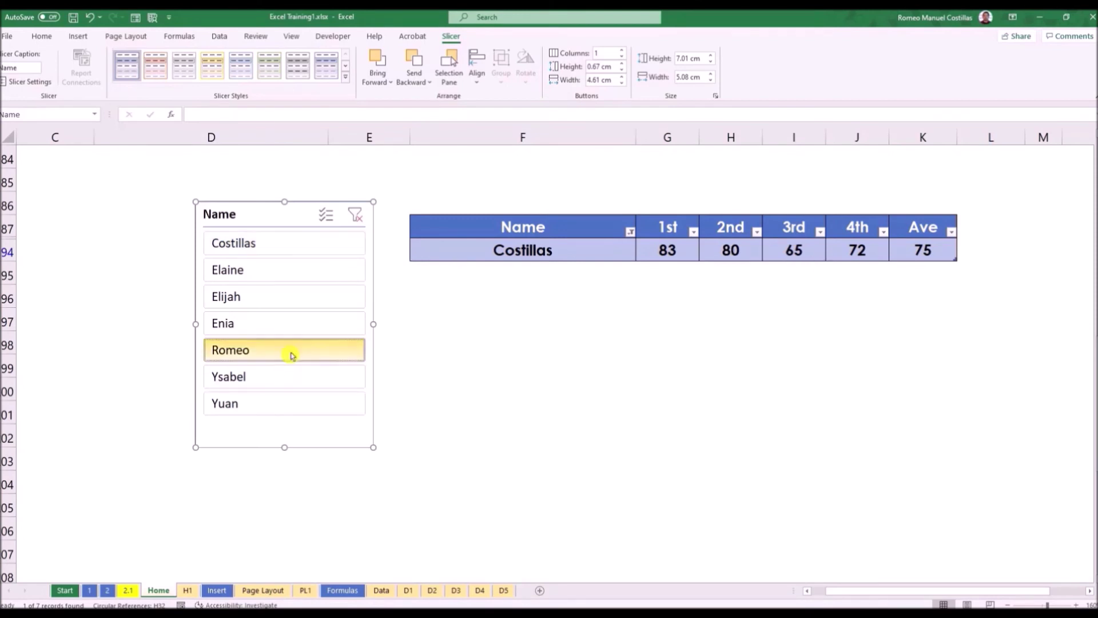
pyautogui.click(291, 301)
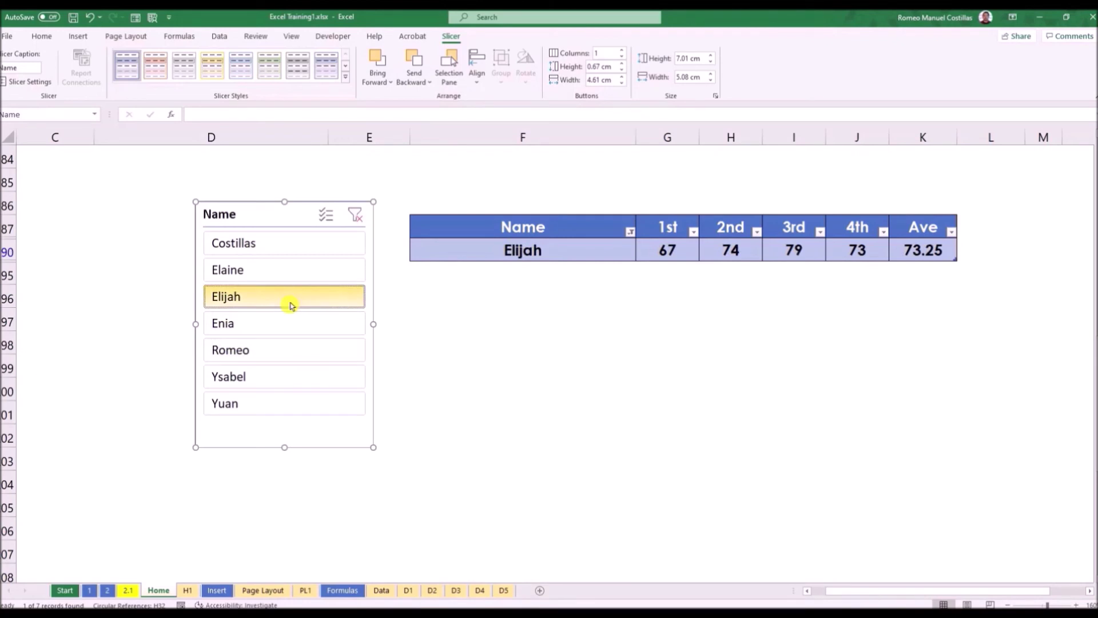
pyautogui.click(287, 274)
pyautogui.click(283, 404)
pyautogui.click(287, 265)
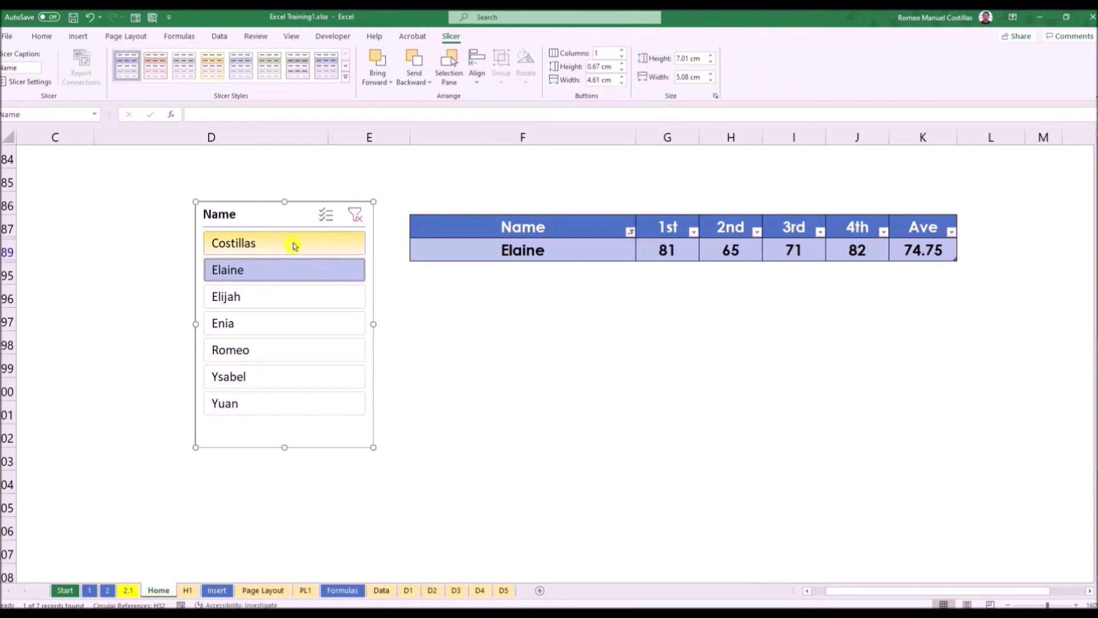
pyautogui.click(298, 245)
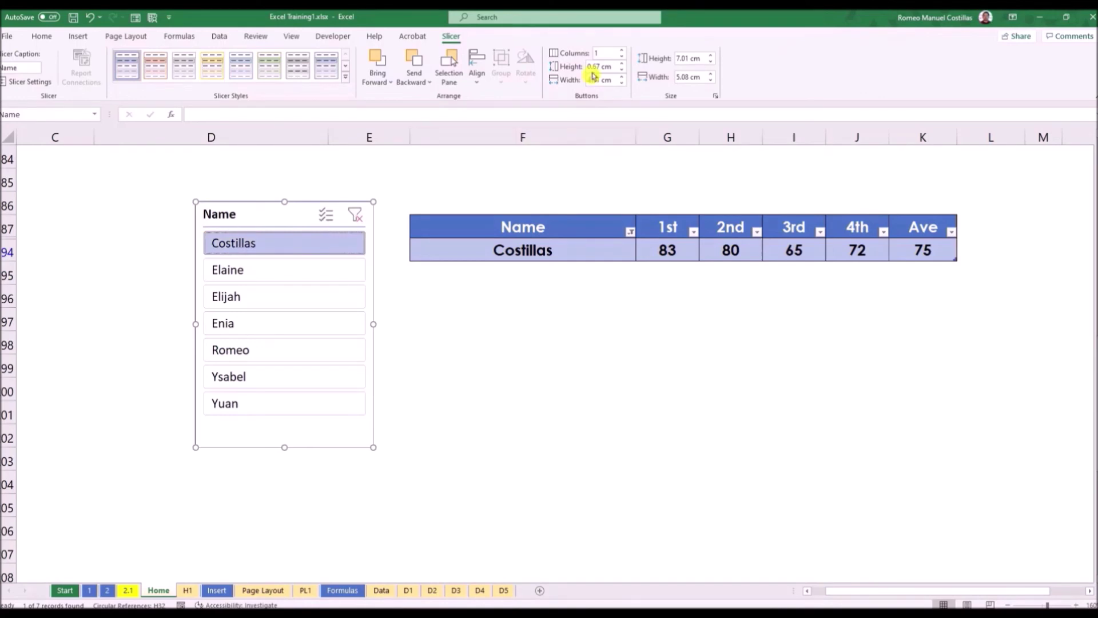
# - Set the Name slicer to 7 columns so that all its names sit in a single row
pyautogui.click(621, 51)
pyautogui.click(612, 54)
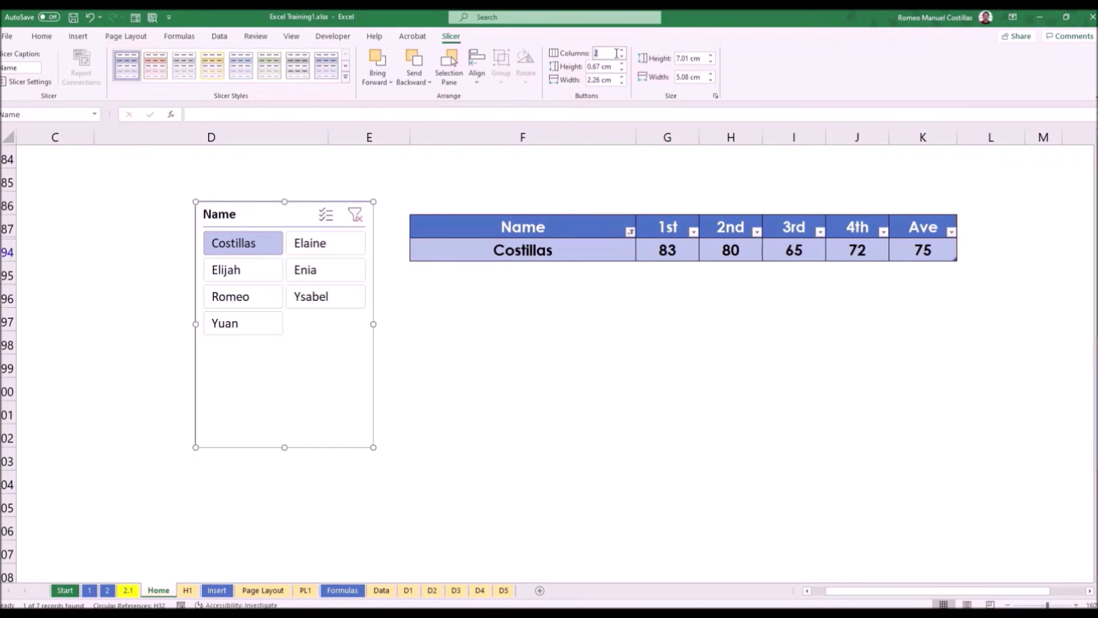
pyautogui.write('7')
pyautogui.press('Return')
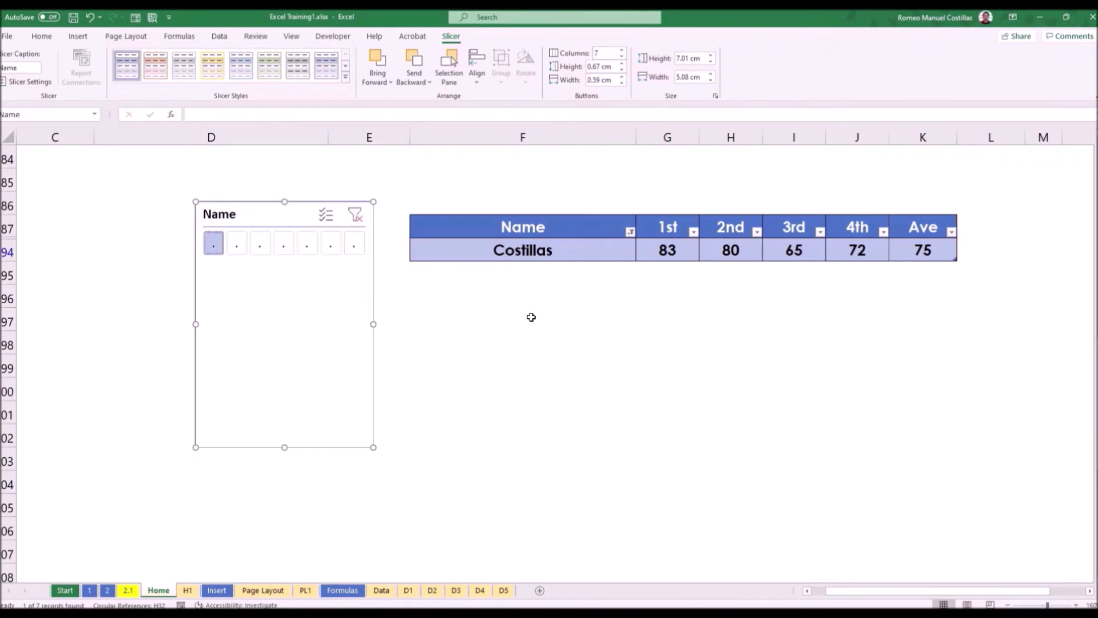
# - Resize the slicer to about 19.1 cm wide and 2 cm high, and place it directly above the grades table
pyautogui.moveTo(373, 323); pyautogui.dragTo(867, 318)
pyautogui.moveTo(531, 446); pyautogui.dragTo(532, 266)
pyautogui.moveTo(557, 215); pyautogui.dragTo(693, 453)
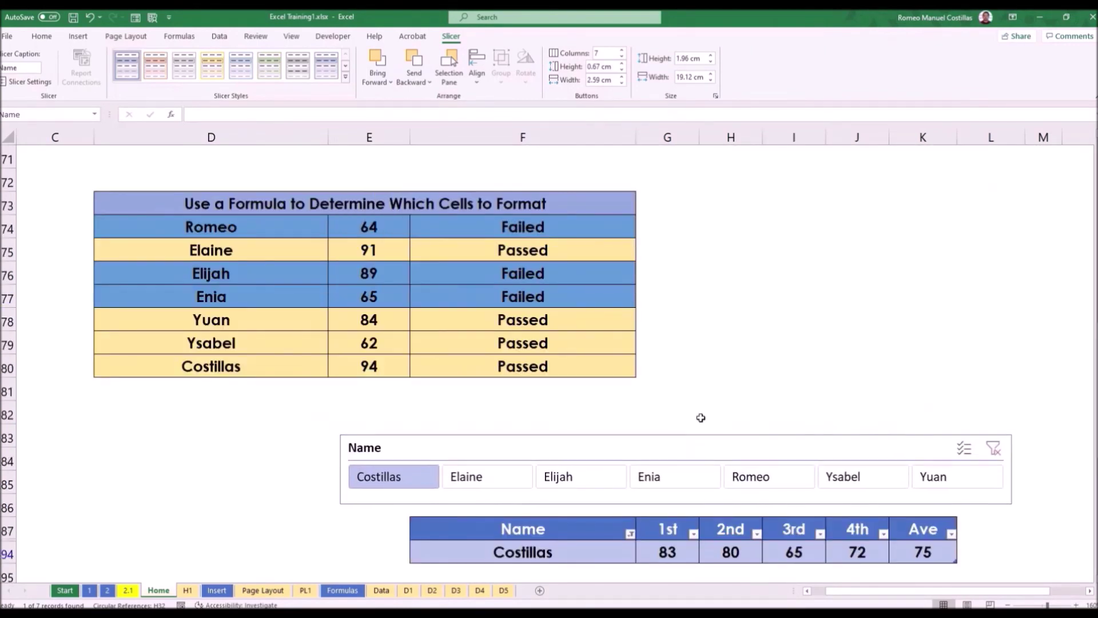
pyautogui.click(878, 336)
pyautogui.scroll(-3, 877, 336)
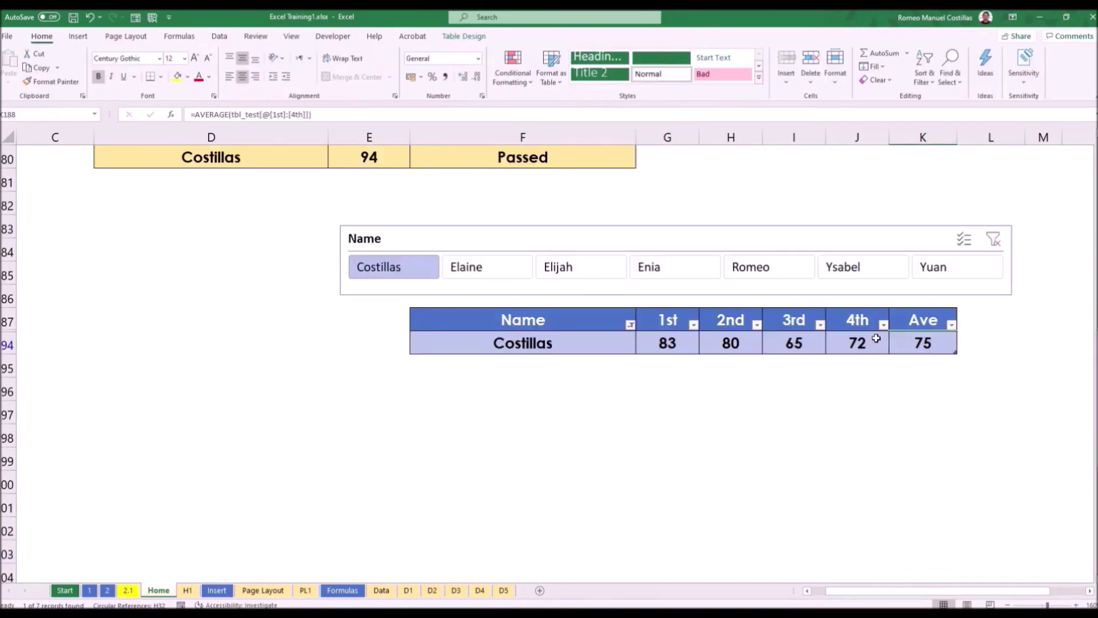
# - Filter the table singly by the slicer's third and second names, return to the third, and clear the filter
pyautogui.click(574, 277)
pyautogui.click(499, 274)
pyautogui.click(603, 276)
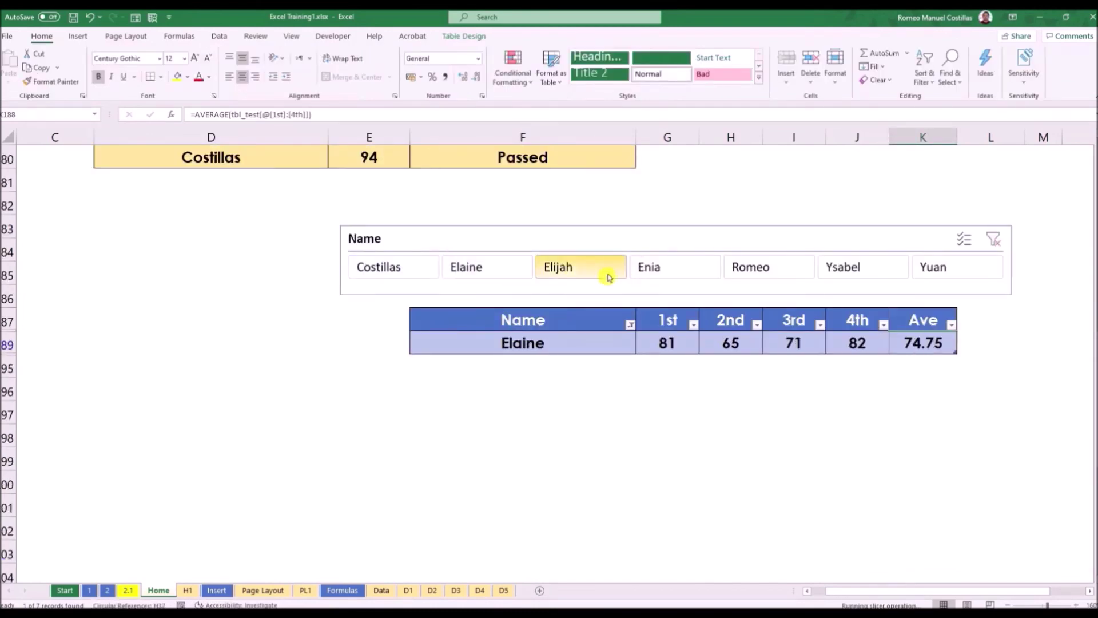
pyautogui.click(994, 238)
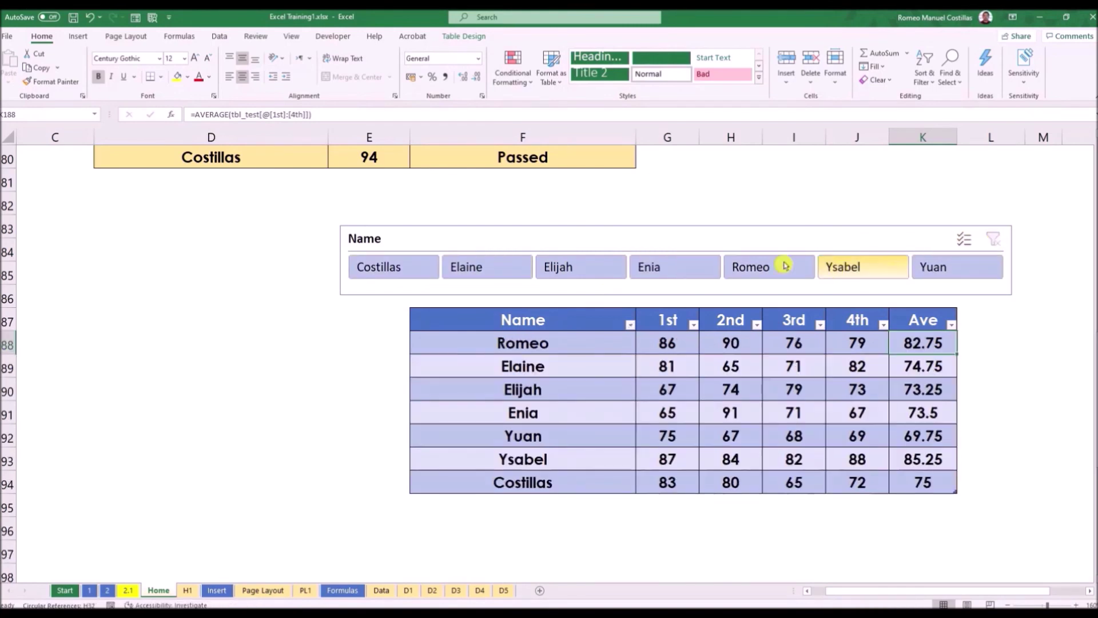
# - Filter the table to the slicer's fourth, fifth and second names together, and clear the filter to show all students
pyautogui.click(695, 273)
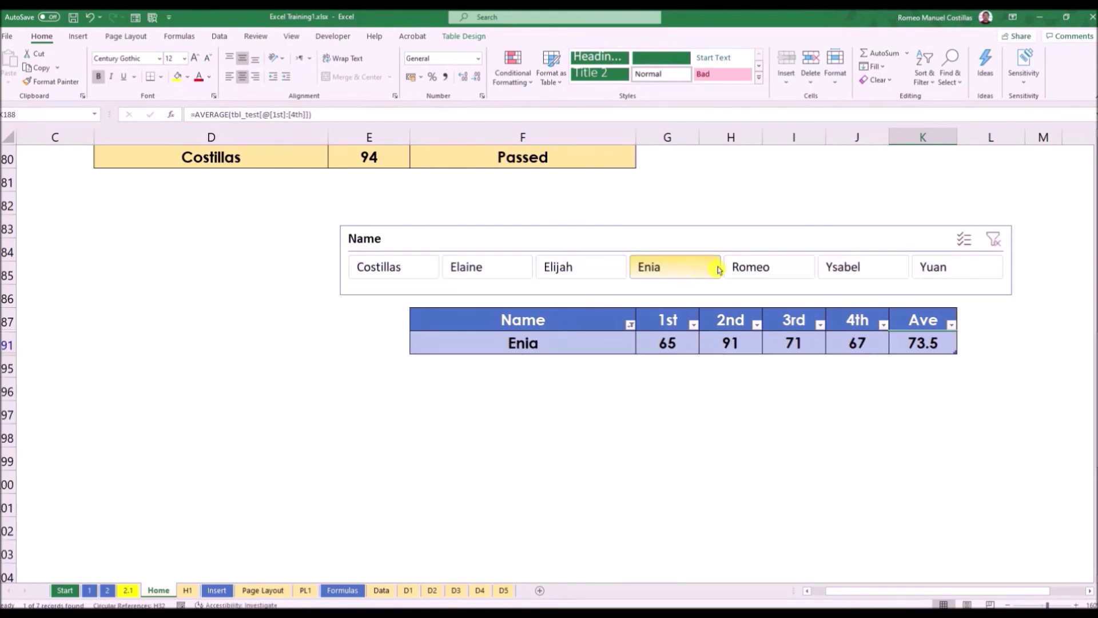
pyautogui.keyDown('ctrl'); pyautogui.click(781, 272); pyautogui.keyUp('ctrl')
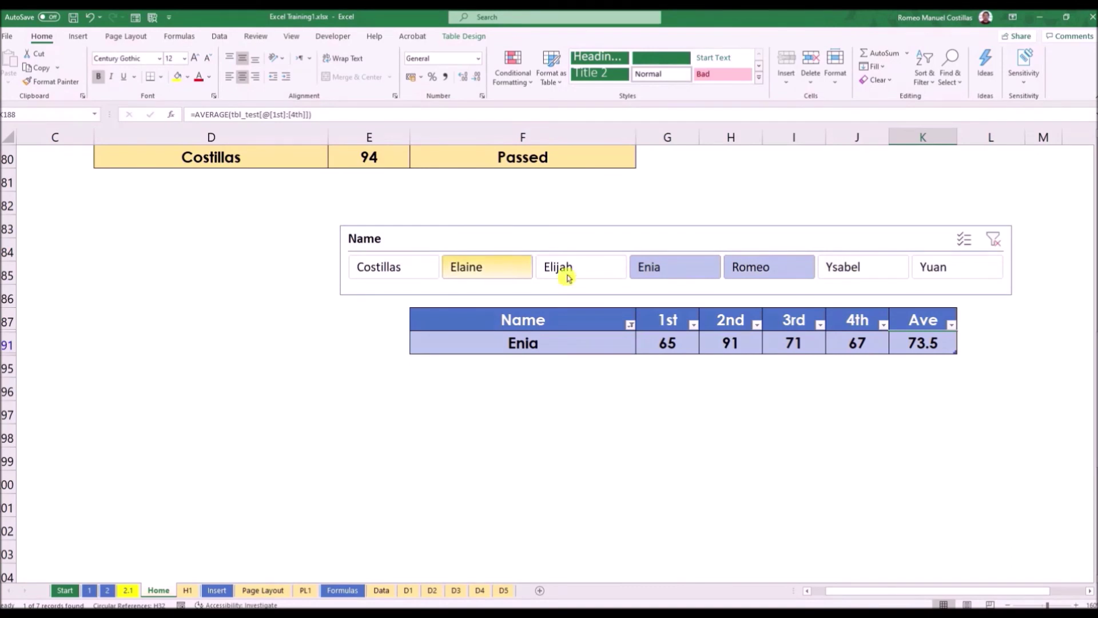
pyautogui.keyDown('ctrl'); pyautogui.click(523, 273); pyautogui.keyUp('ctrl')
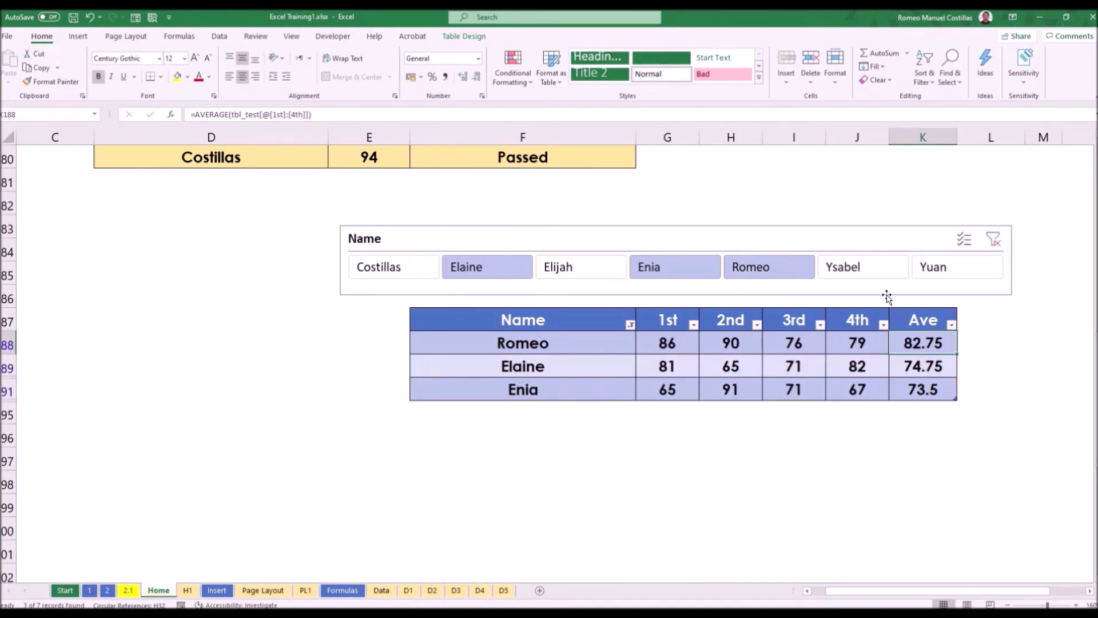
pyautogui.click(994, 240)
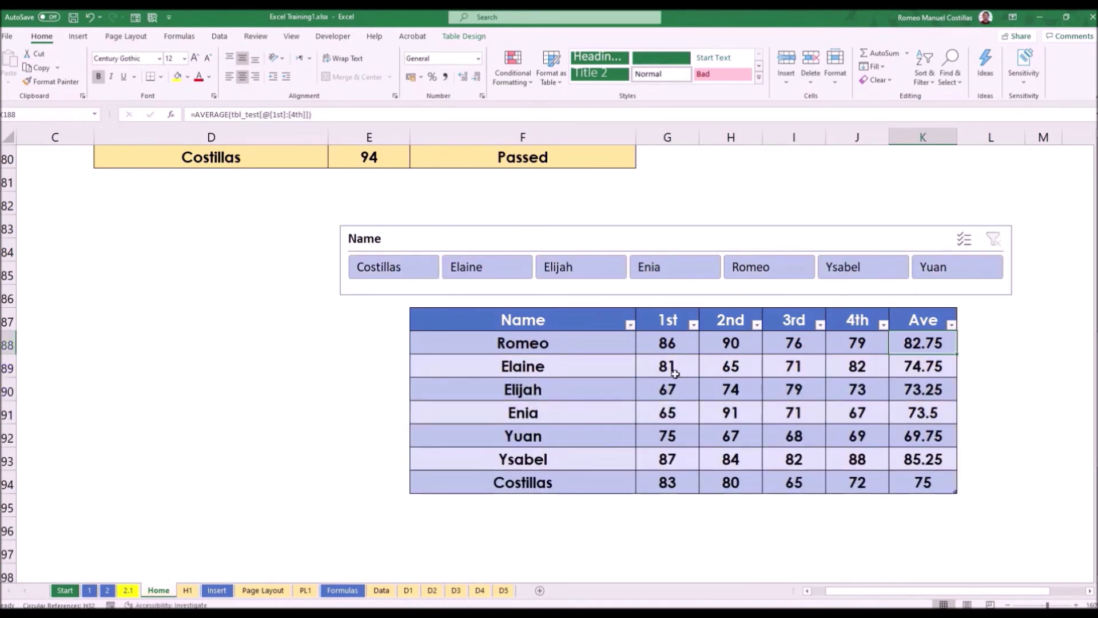